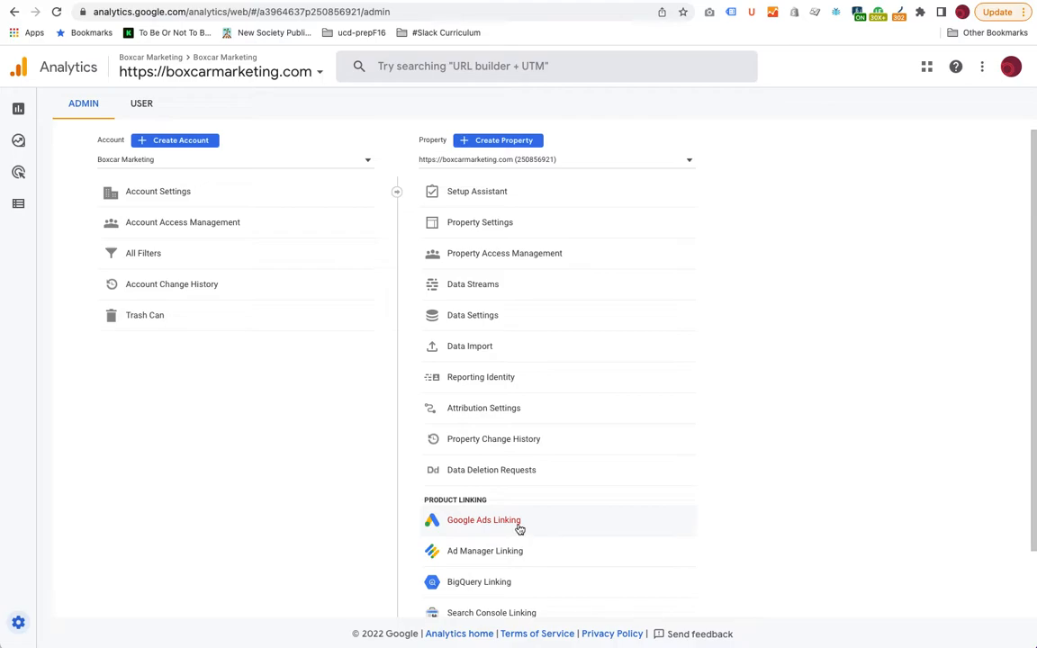
- Open the Google signals activation settings through the property's Setup Assistant
left_click(474, 191)
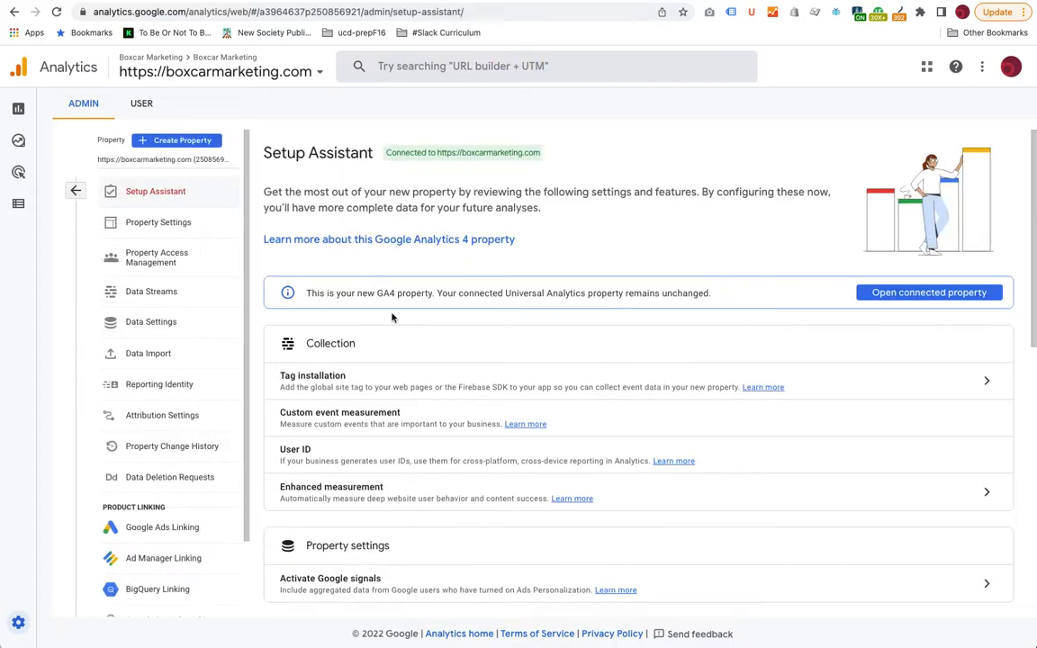
scroll(423, 455, "down", 1)
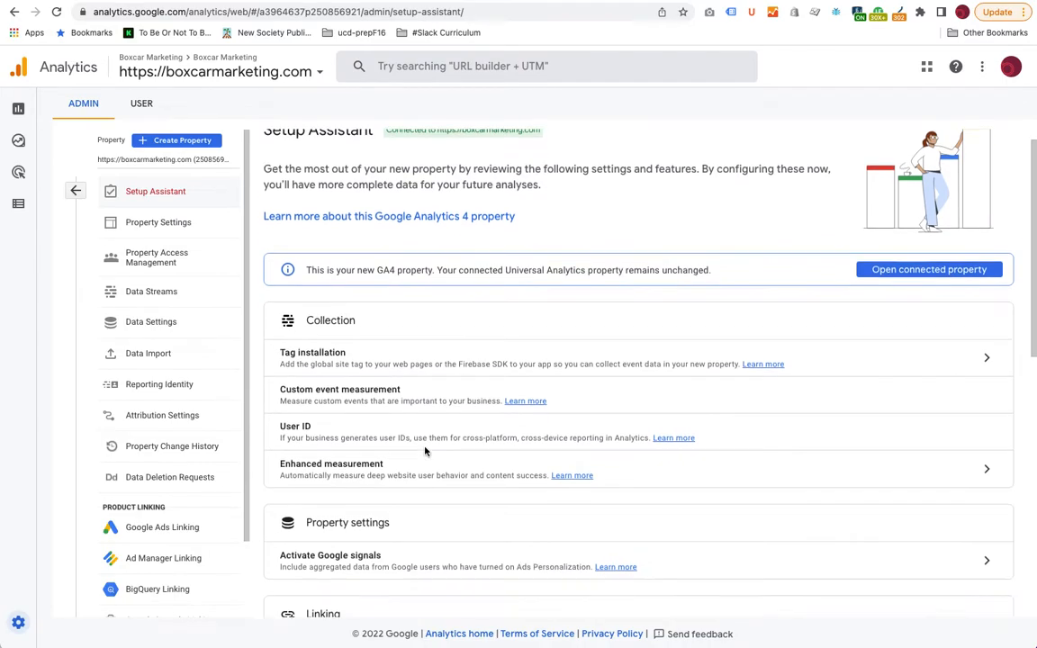
scroll(425, 451, "down", 2)
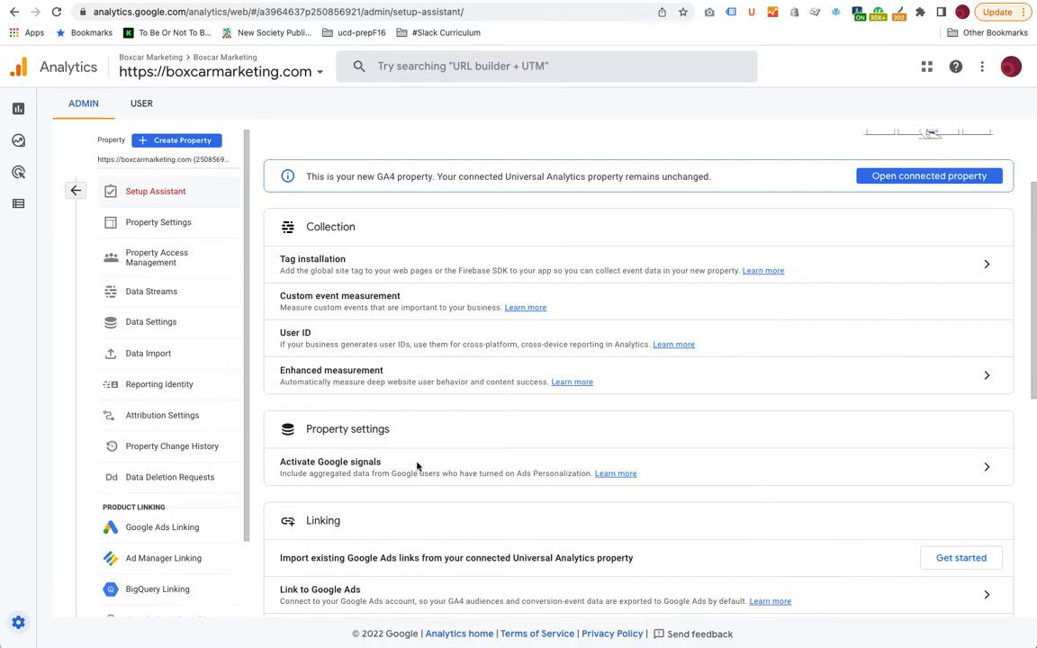
left_click(987, 470)
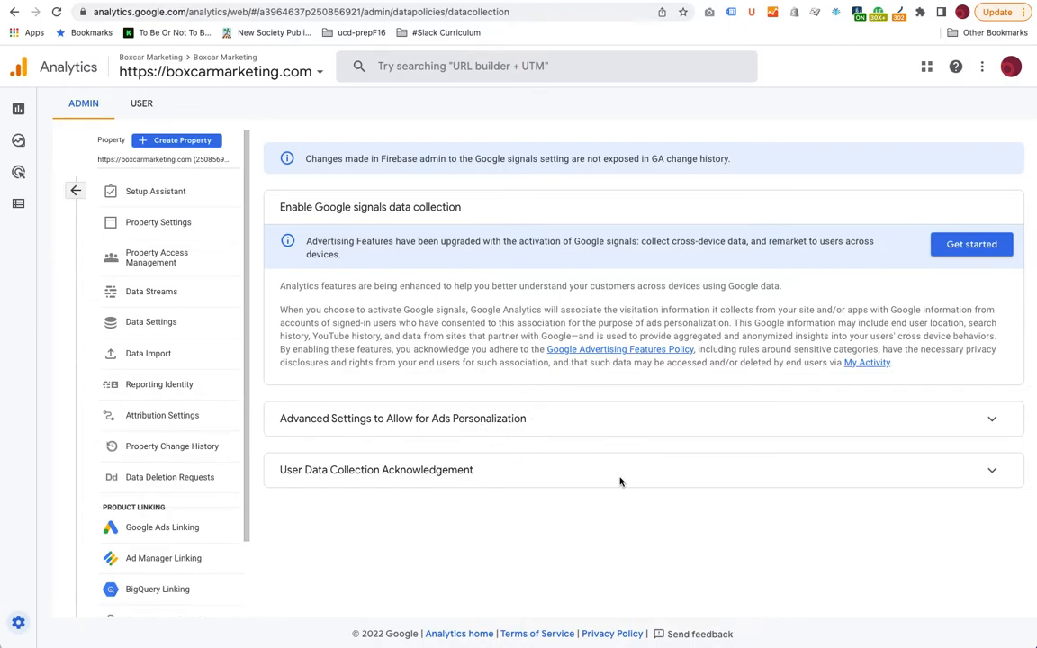
- Review the ads personalization and user data collection acknowledgement sections, and return to the admin overview
left_click(994, 421)
scroll(697, 540, "down", 1)
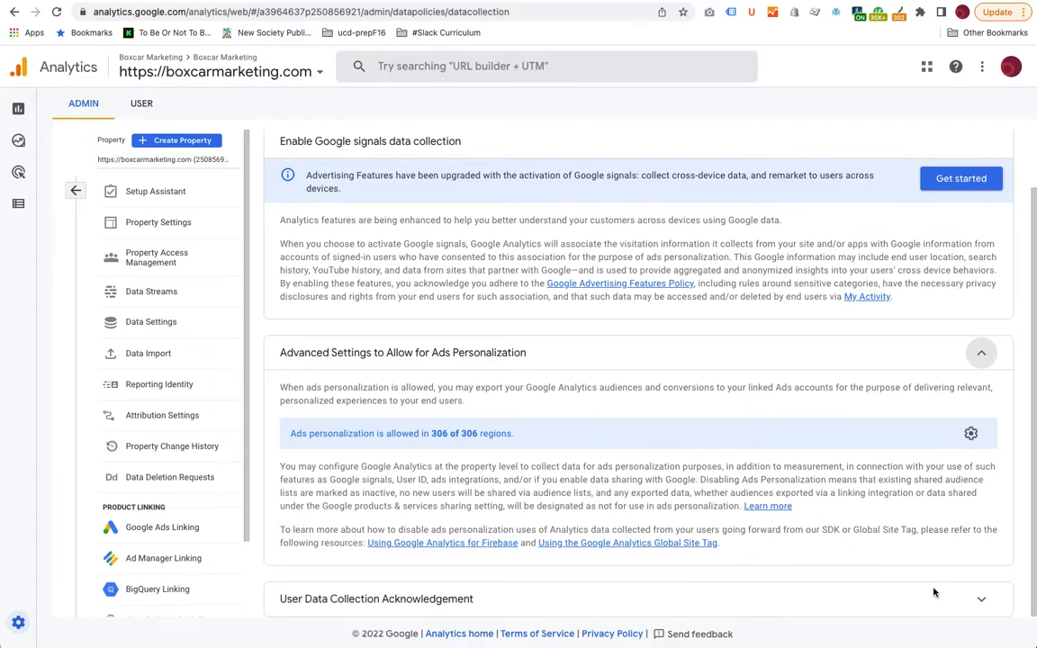
left_click(979, 601)
scroll(776, 436, "down", 1)
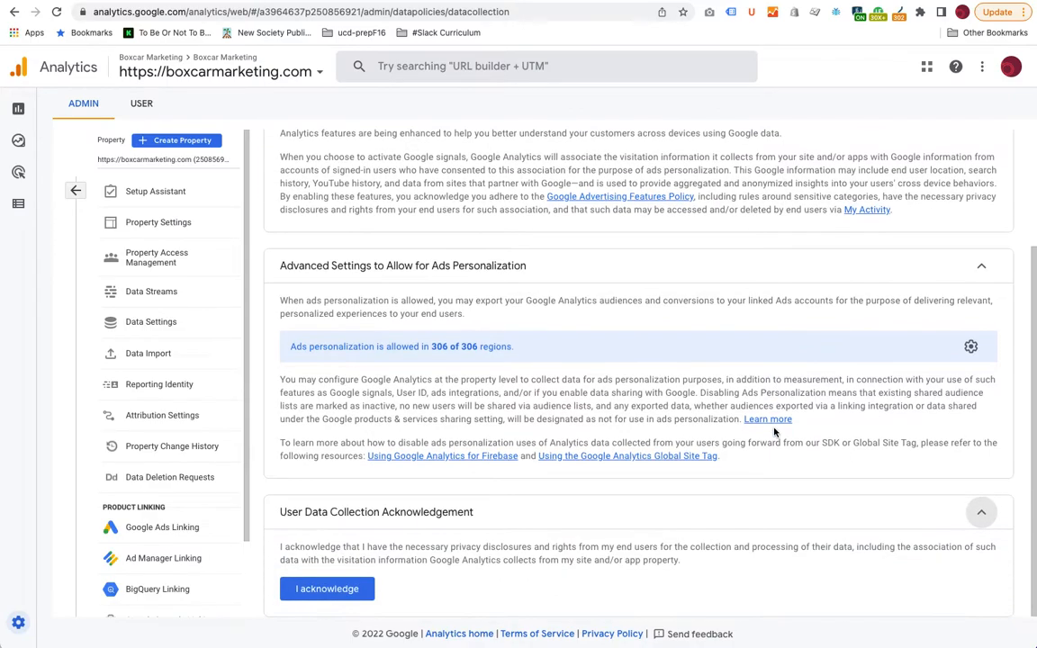
scroll(737, 421, "up", 2)
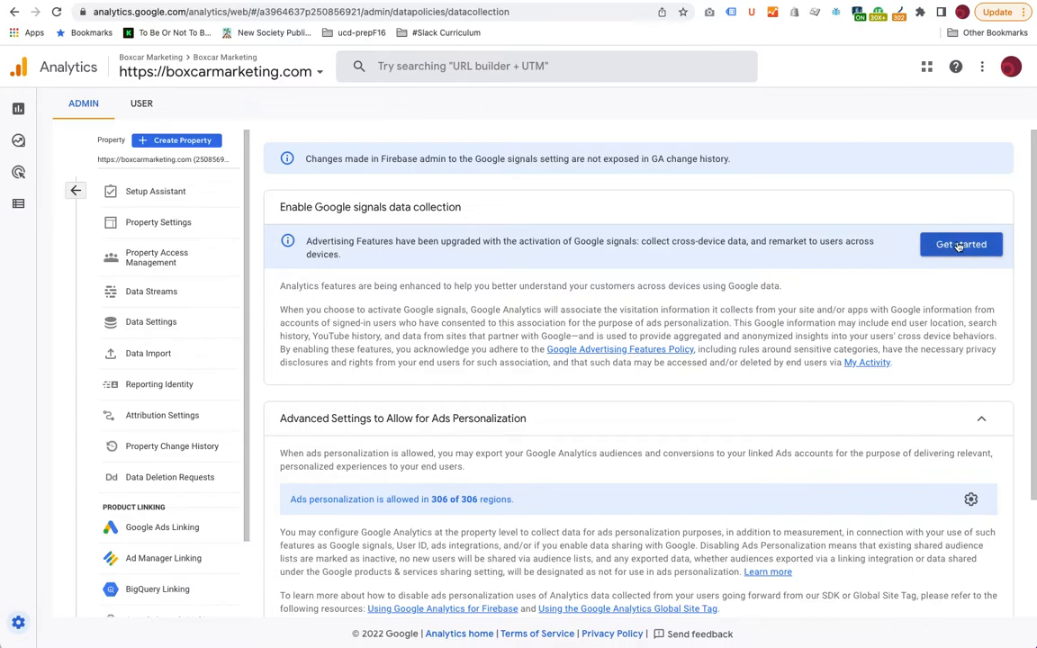
mouse_move(37, 341)
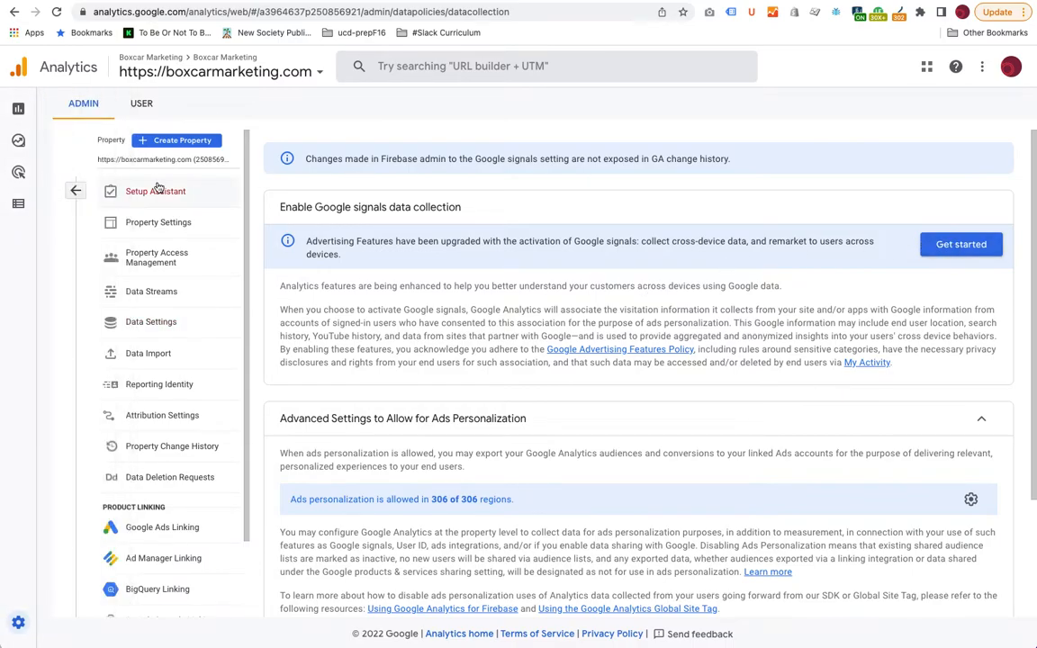
left_click(80, 194)
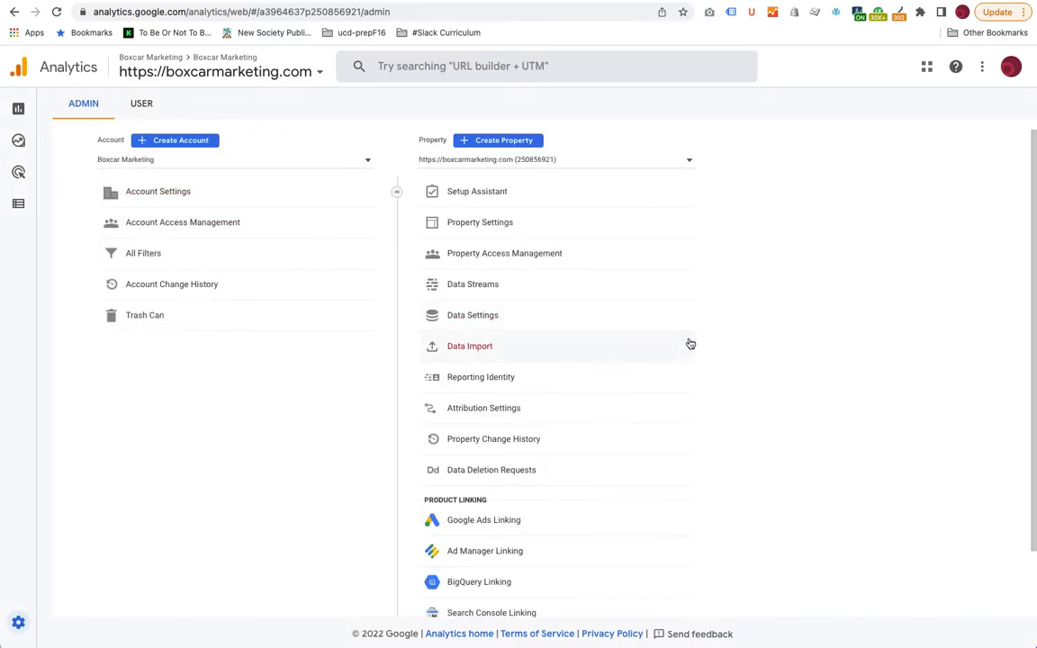
- Review the GA4 property's settings and the list of properties available in the account
left_click(482, 223)
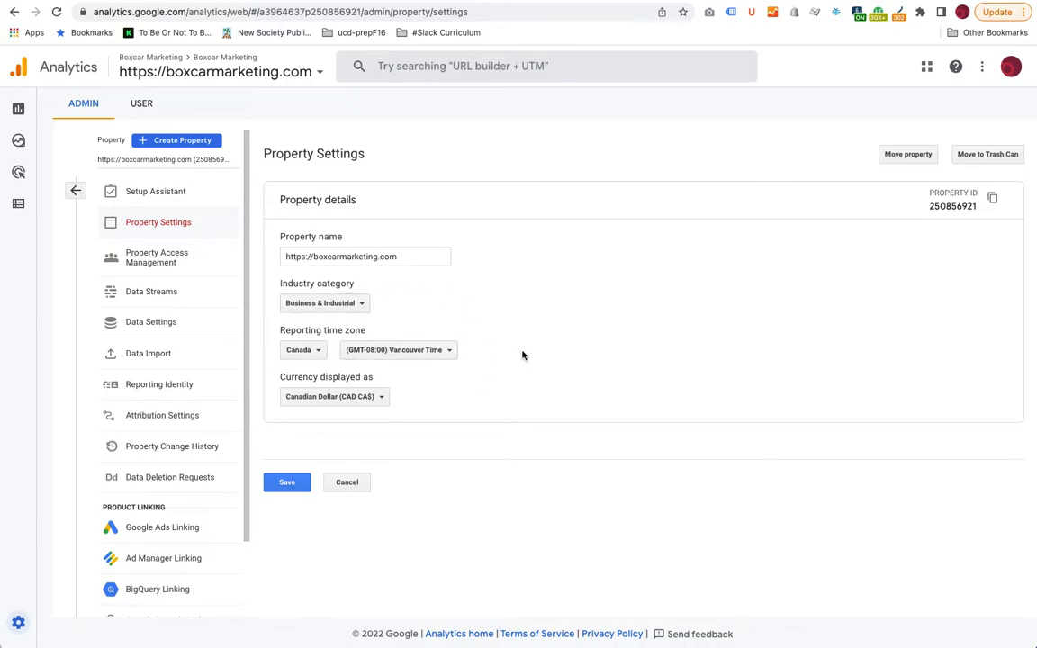
left_click(75, 190)
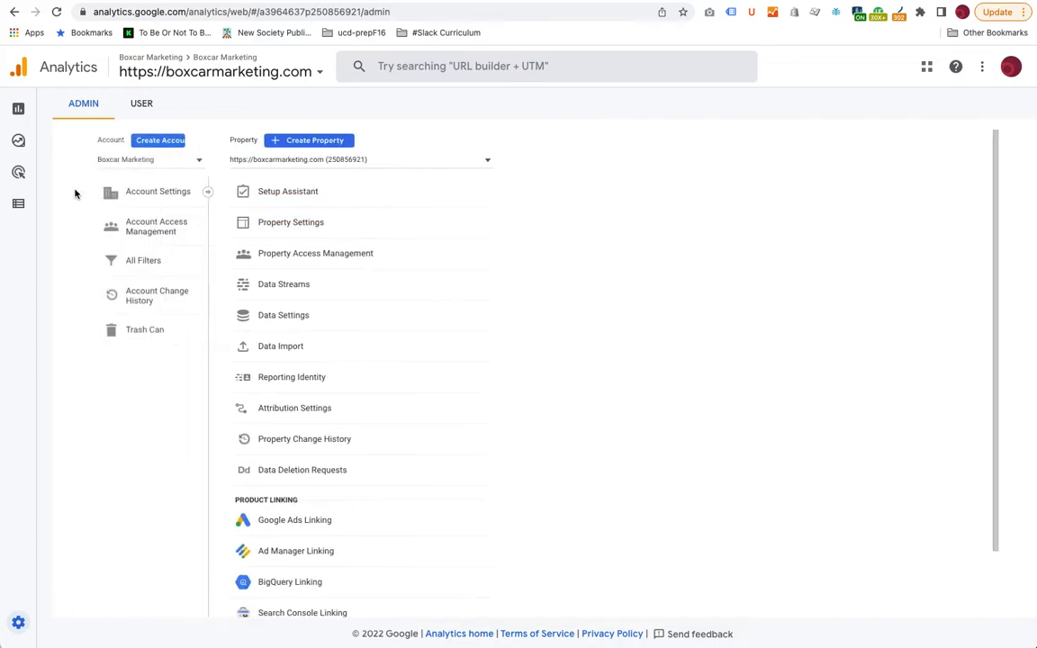
left_click(688, 161)
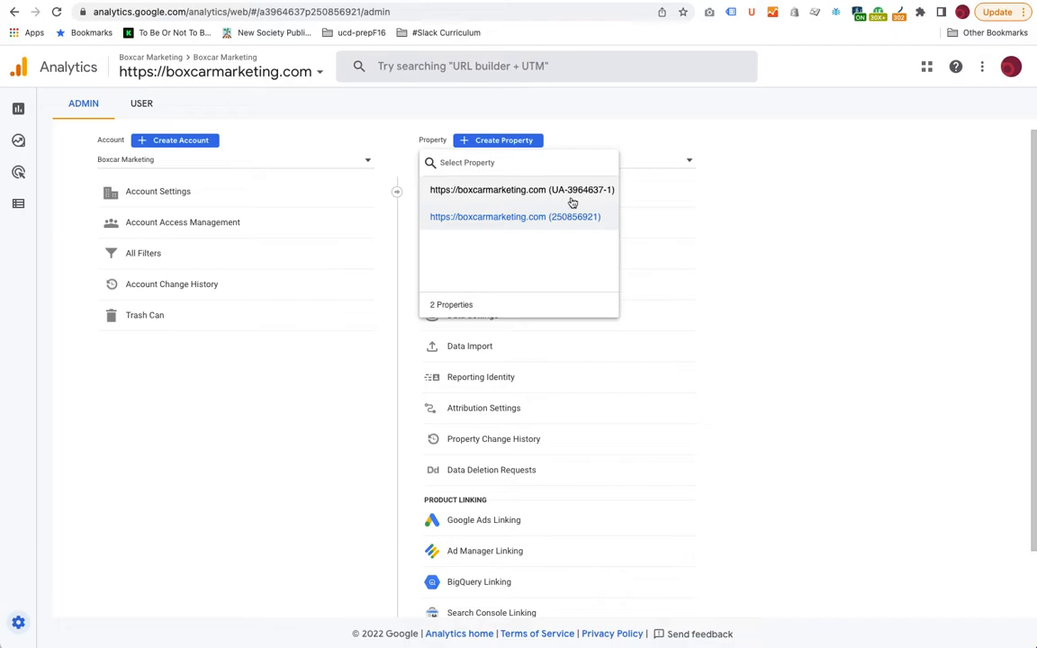
left_click(743, 191)
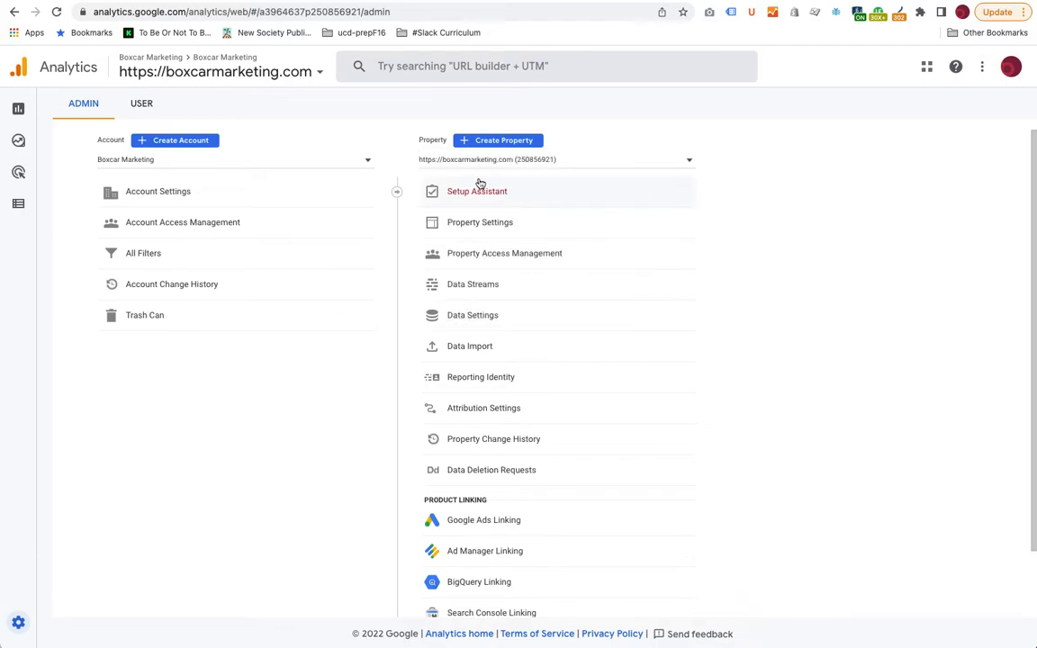
- View the property settings again and check which users have access to the property
left_click(481, 226)
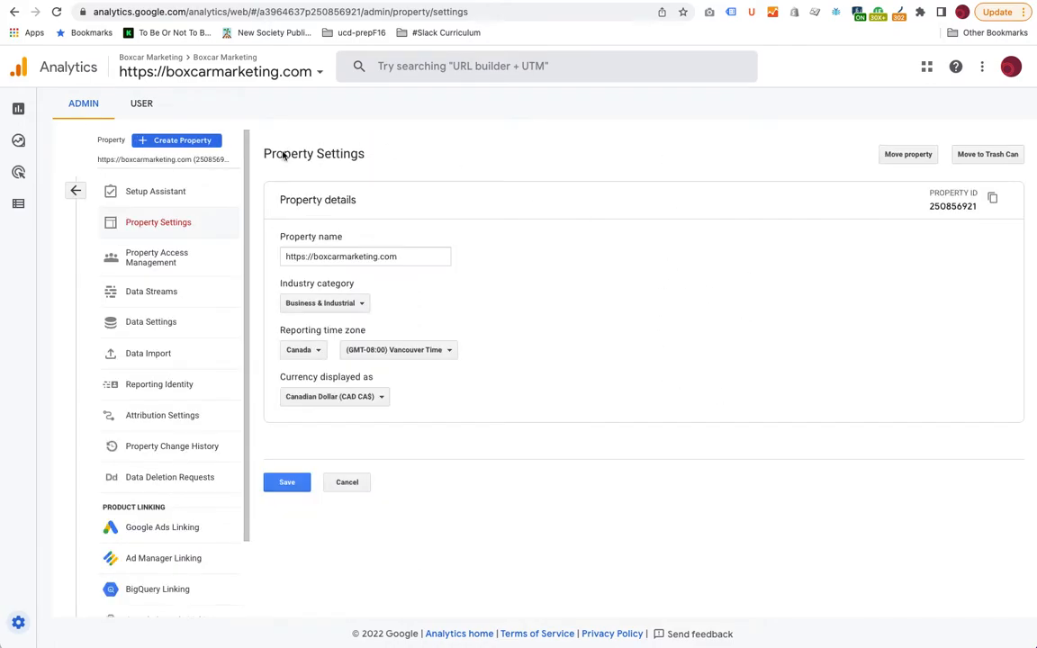
left_click(163, 259)
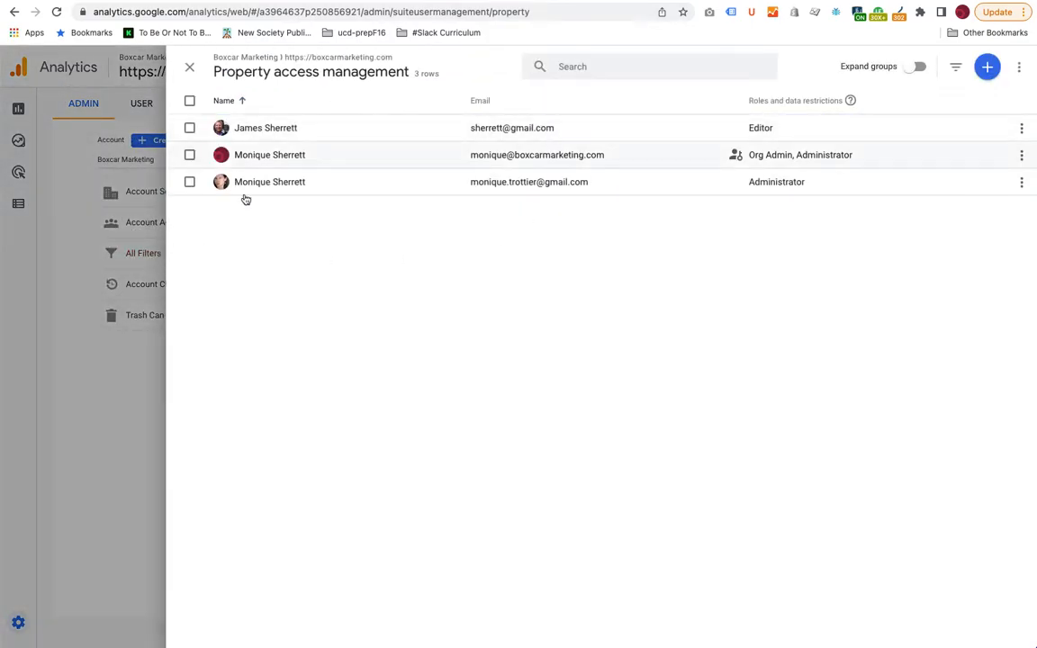
left_click(180, 64)
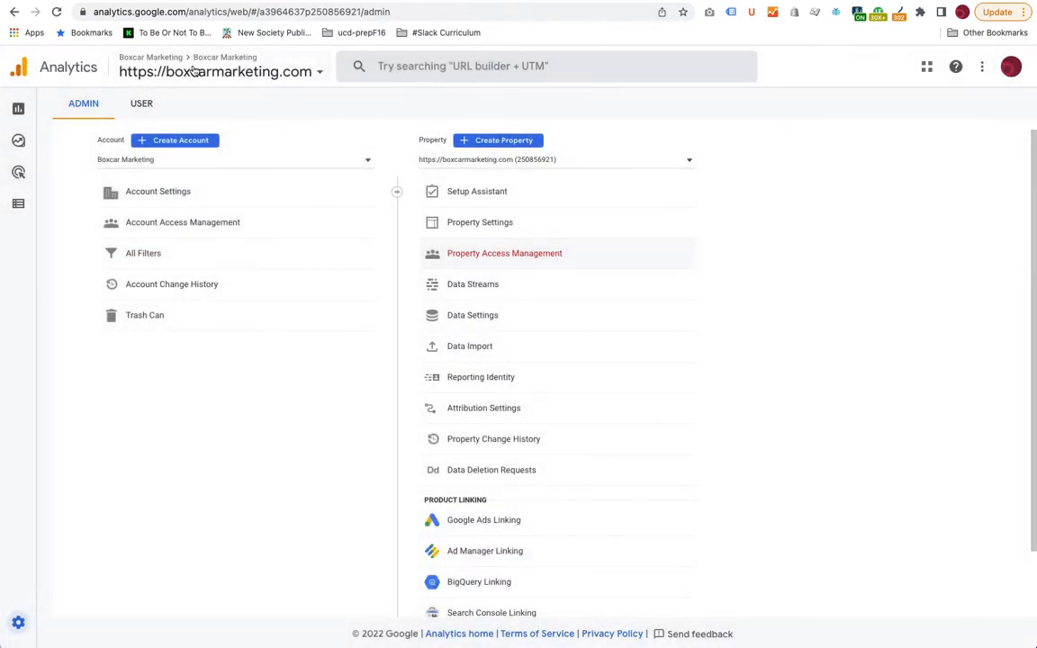
- Open the web stream details of the Boxcar Marketing GA4 data stream, reloading the page to load them
left_click(481, 283)
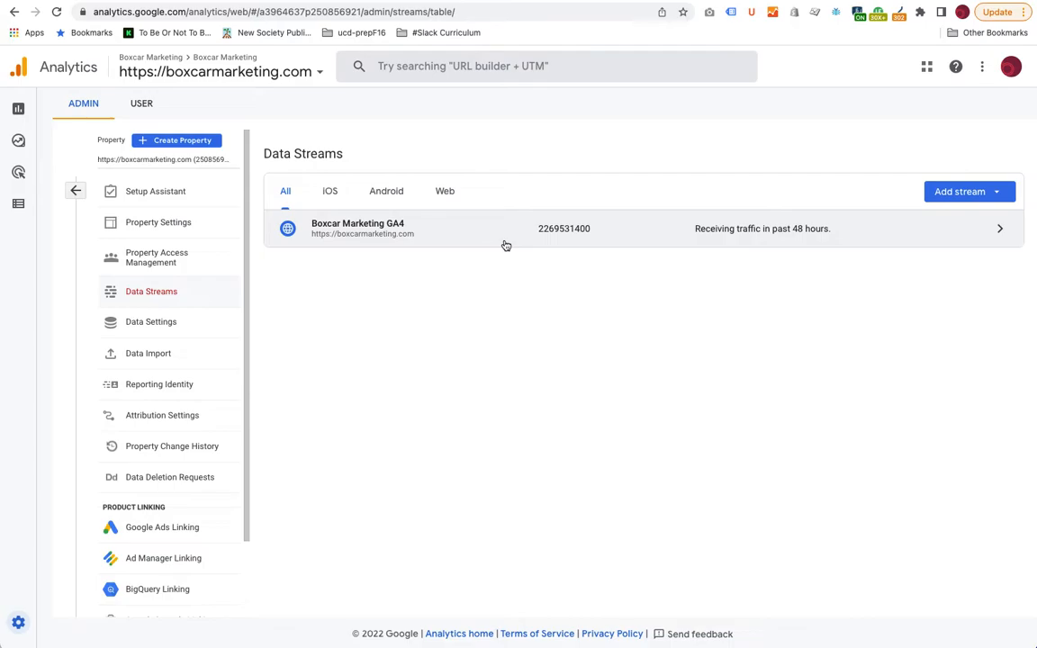
left_click(956, 239)
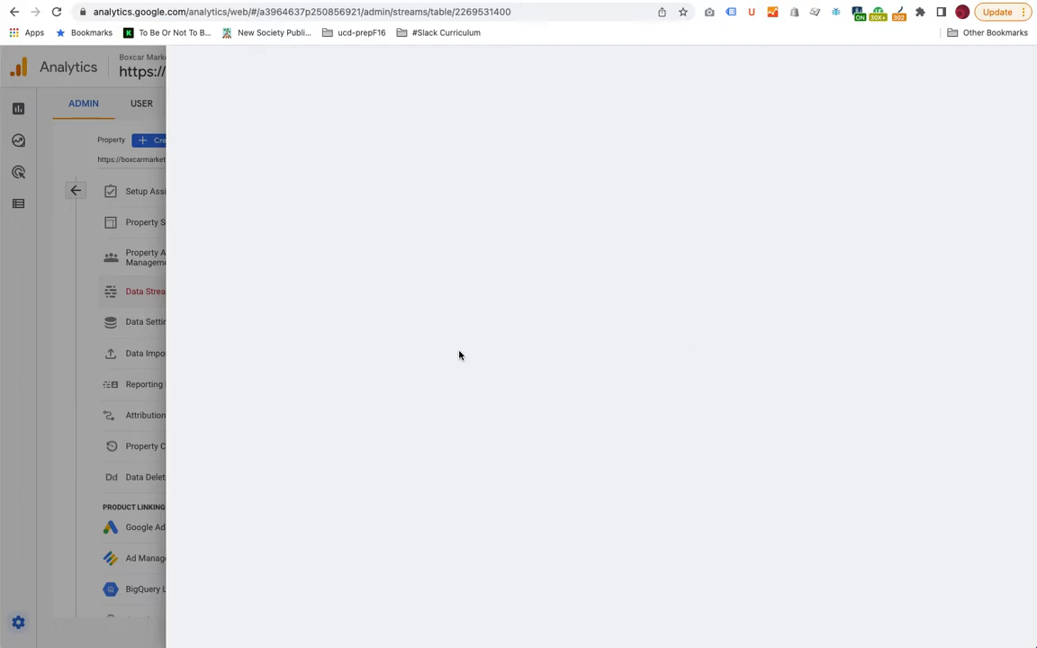
left_click(57, 11)
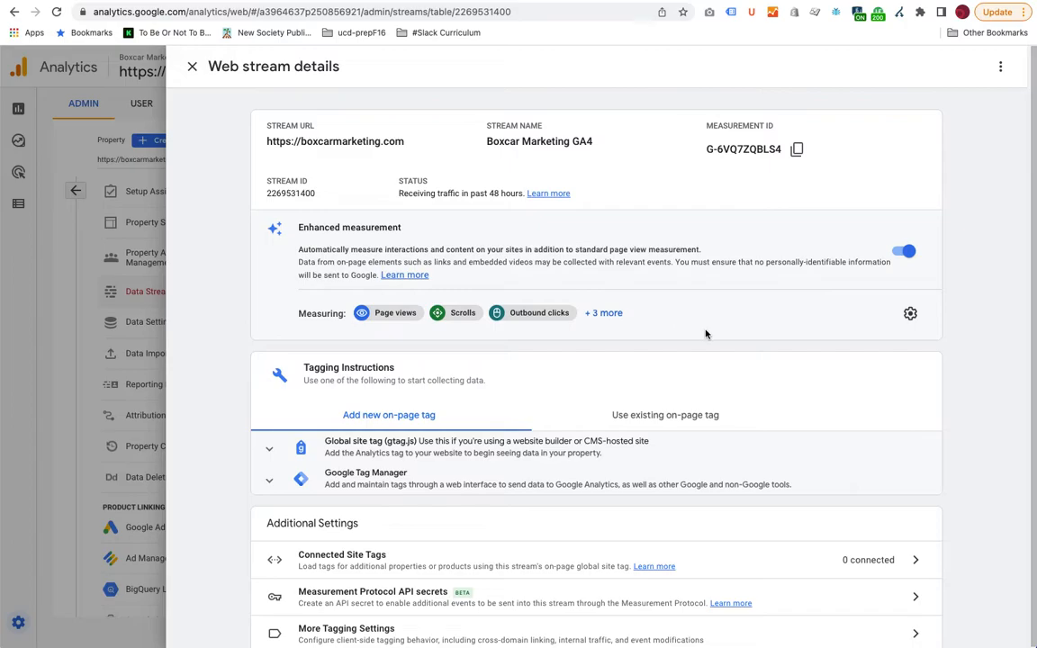
- Show the Google Tag Manager instructions for using an existing on-page tag
scroll(705, 333, "down", 1)
left_click(686, 414)
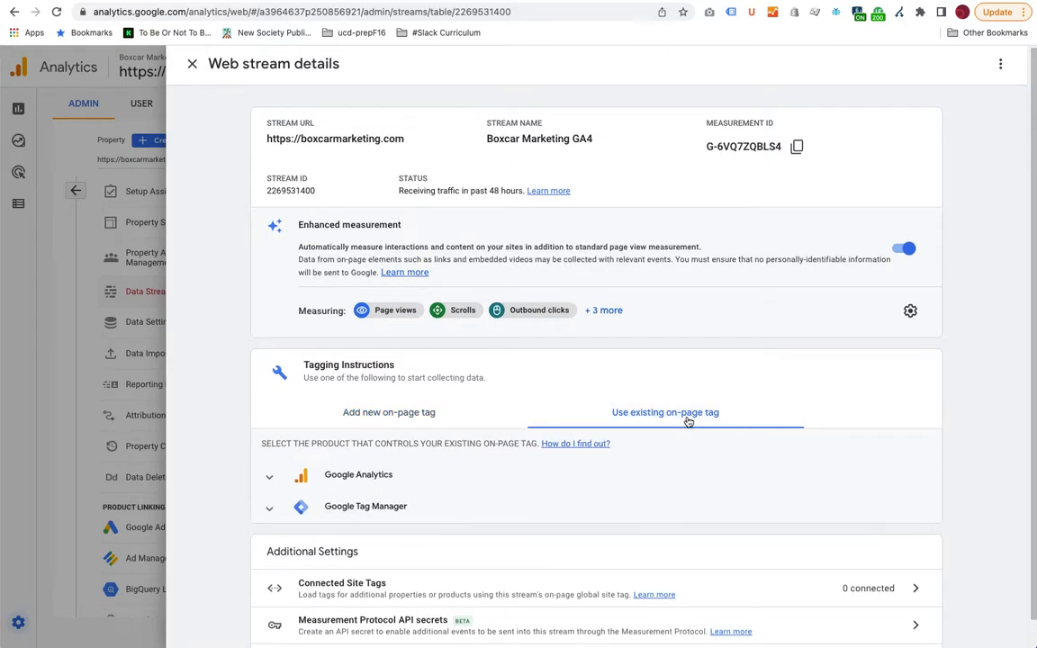
left_click(393, 509)
scroll(394, 522, "down", 2)
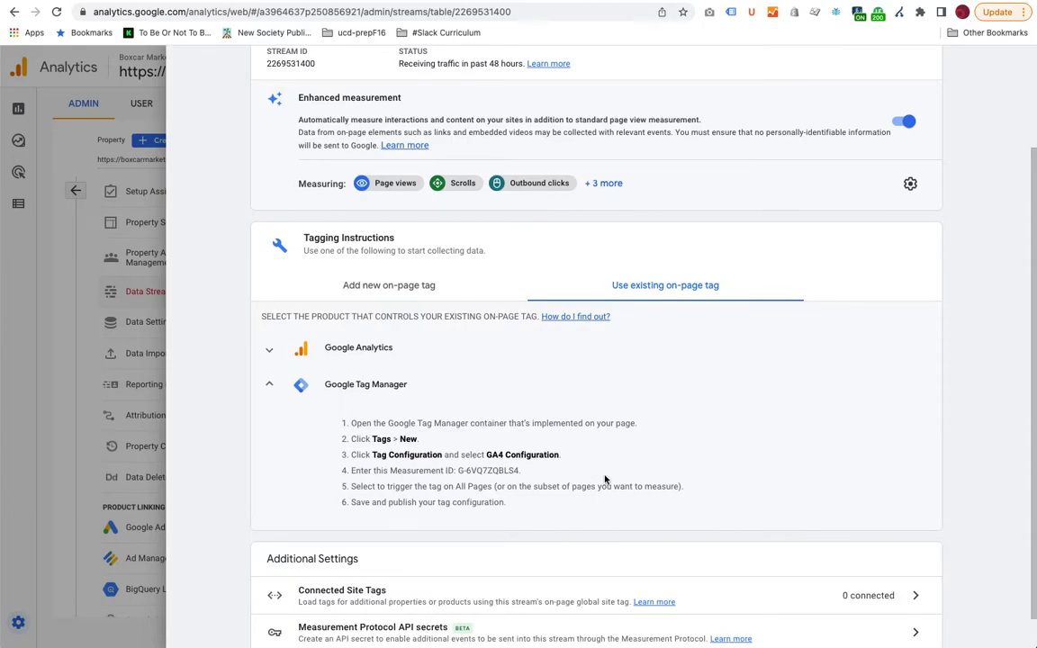
- Open the cross-domain configuration within the stream's additional tagging settings
scroll(605, 480, "down", 1)
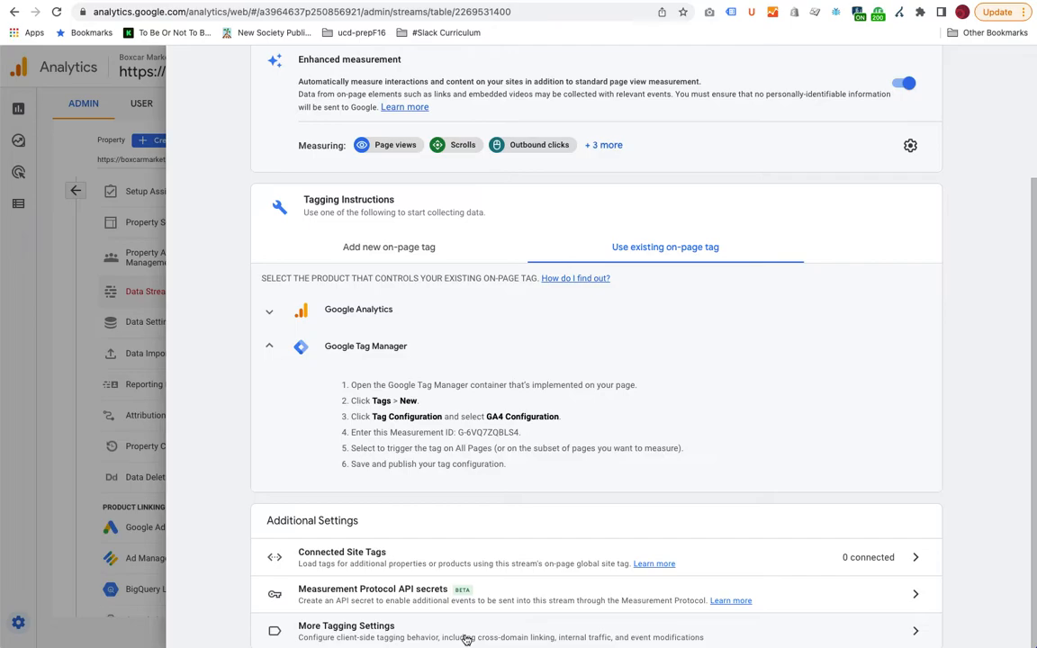
left_click(413, 628)
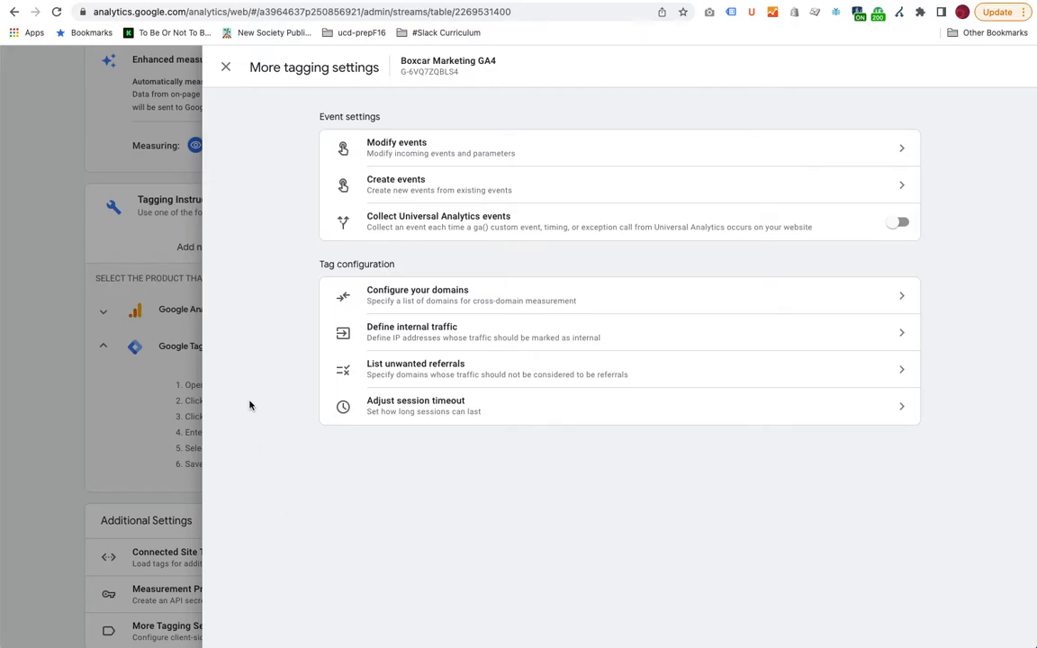
left_click(412, 299)
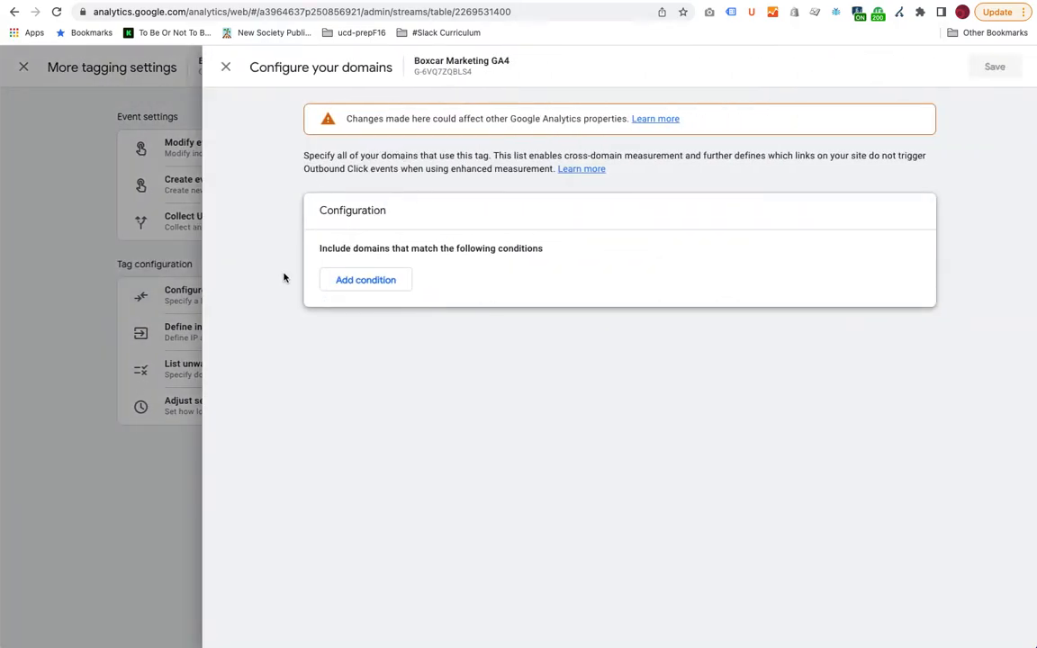
- Add a domain condition with match type Contains and domain shop.boxcarmarketing.com
left_click(357, 281)
left_click(404, 290)
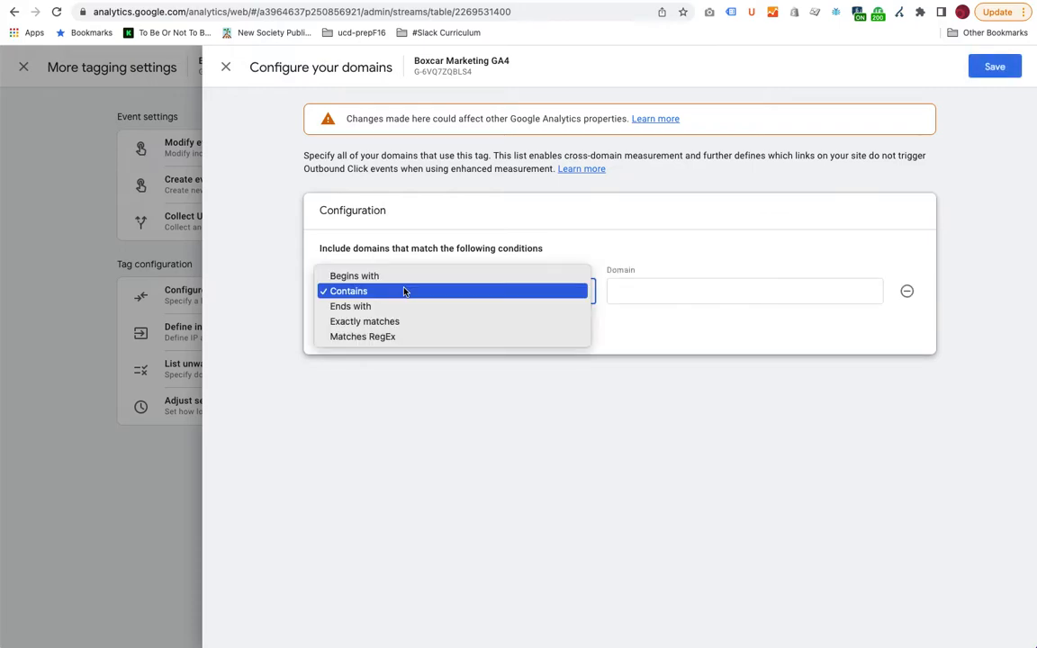
left_click(404, 291)
left_click(672, 291)
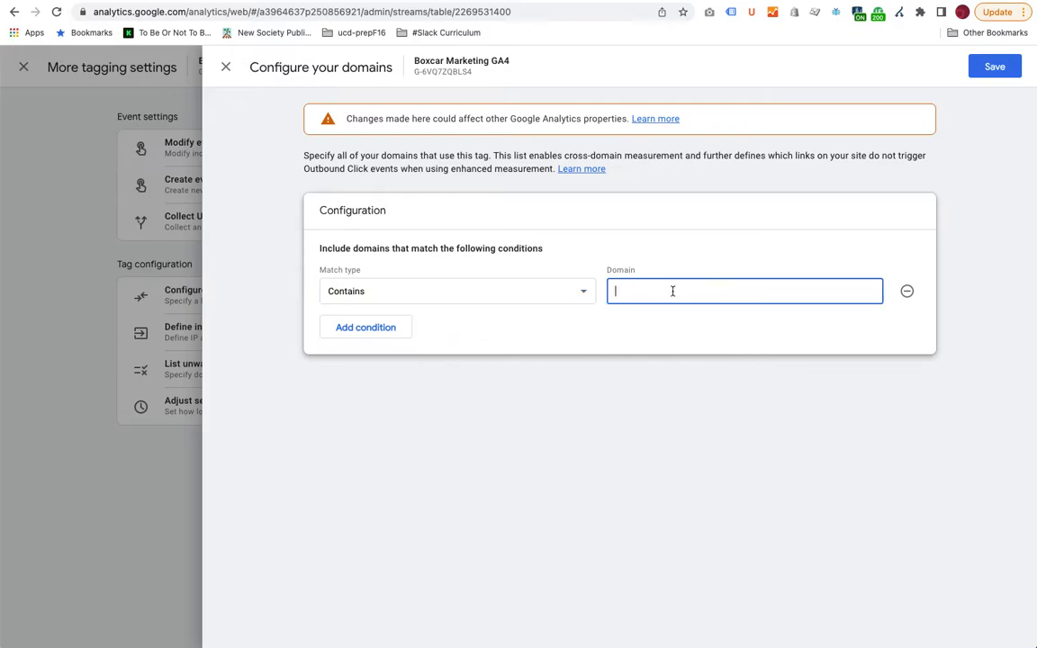
type("shop.boxcarmarketing.com")
- Add a Contains condition for boxcarmarketing.com and remove the shop.boxcarmarketing.com condition
left_click(359, 338)
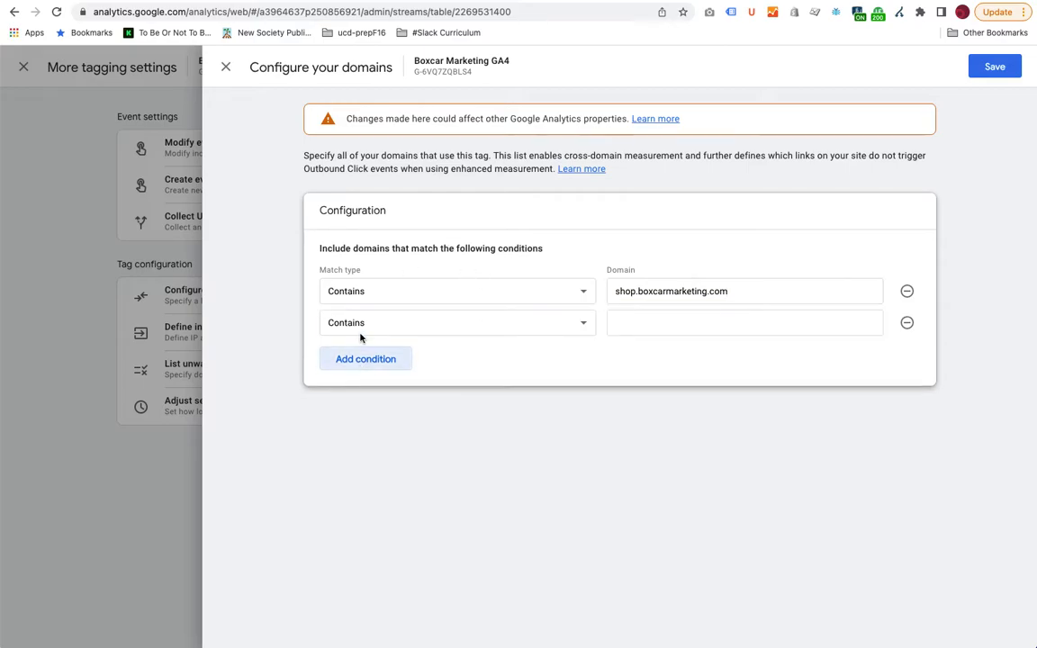
left_click(649, 322)
type("boxcarmar")
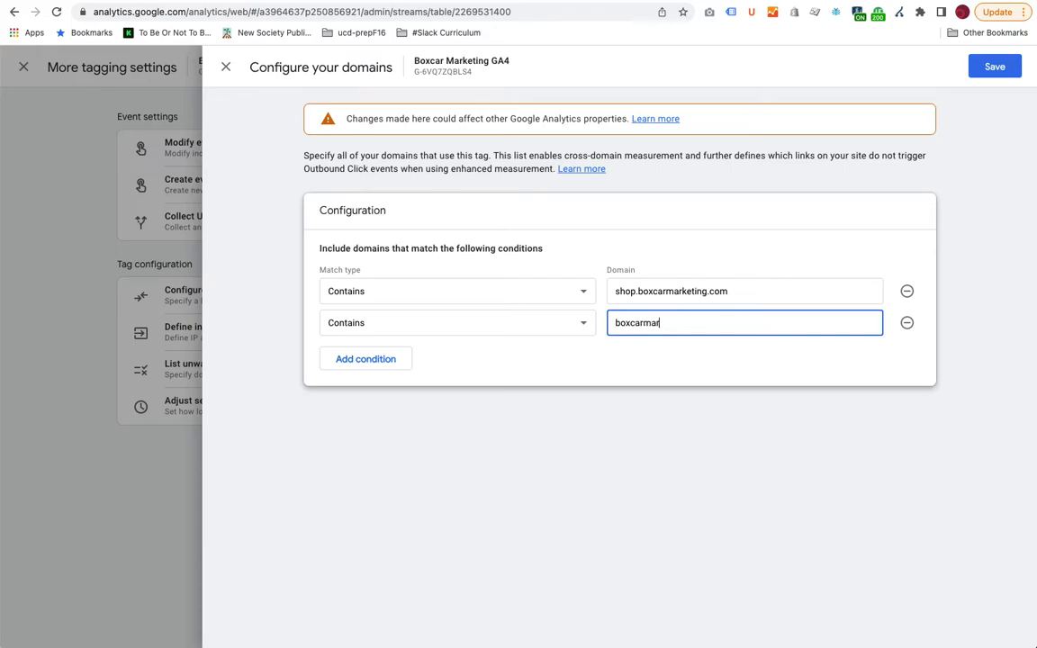
type("keting.com")
left_click(906, 291)
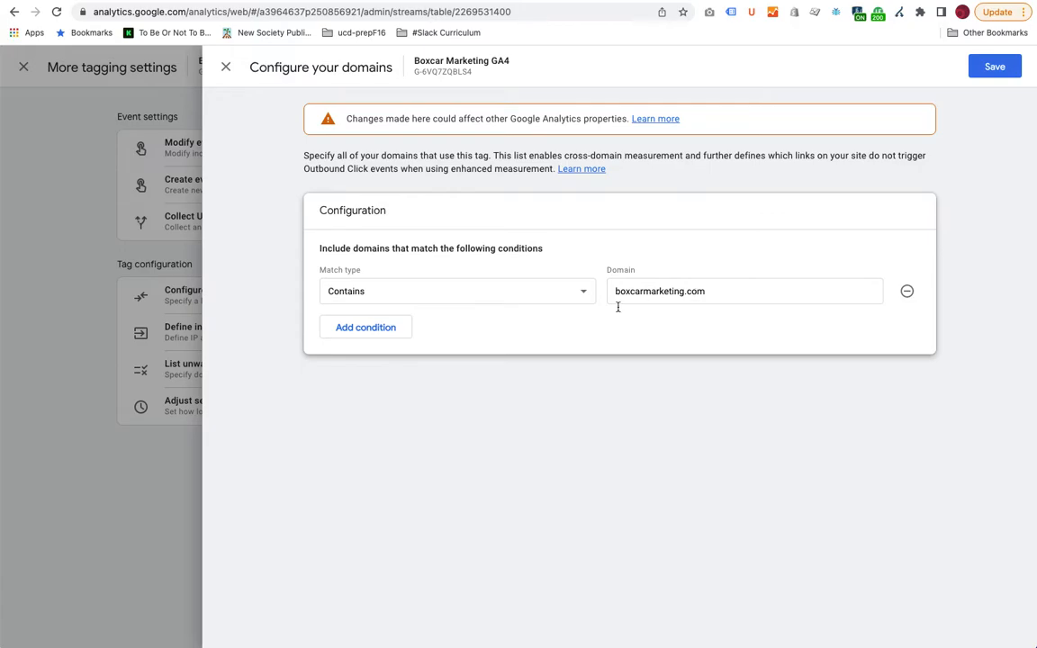
- Add another Contains condition for the domain boxcar.myshopify.com
left_click(359, 330)
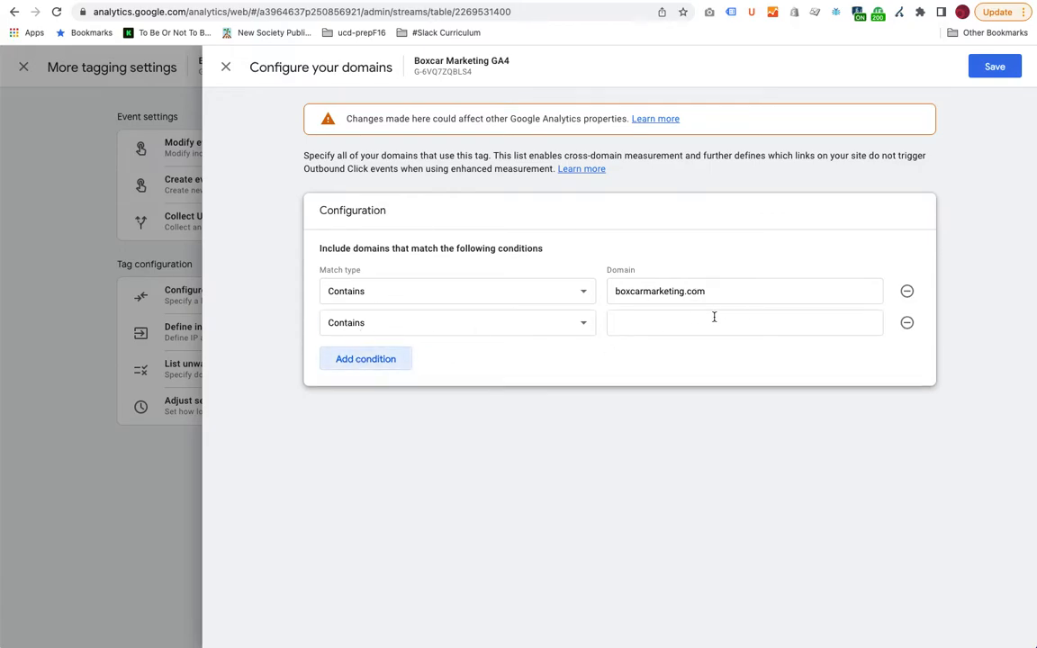
left_click(683, 320)
type("myshopify.com")
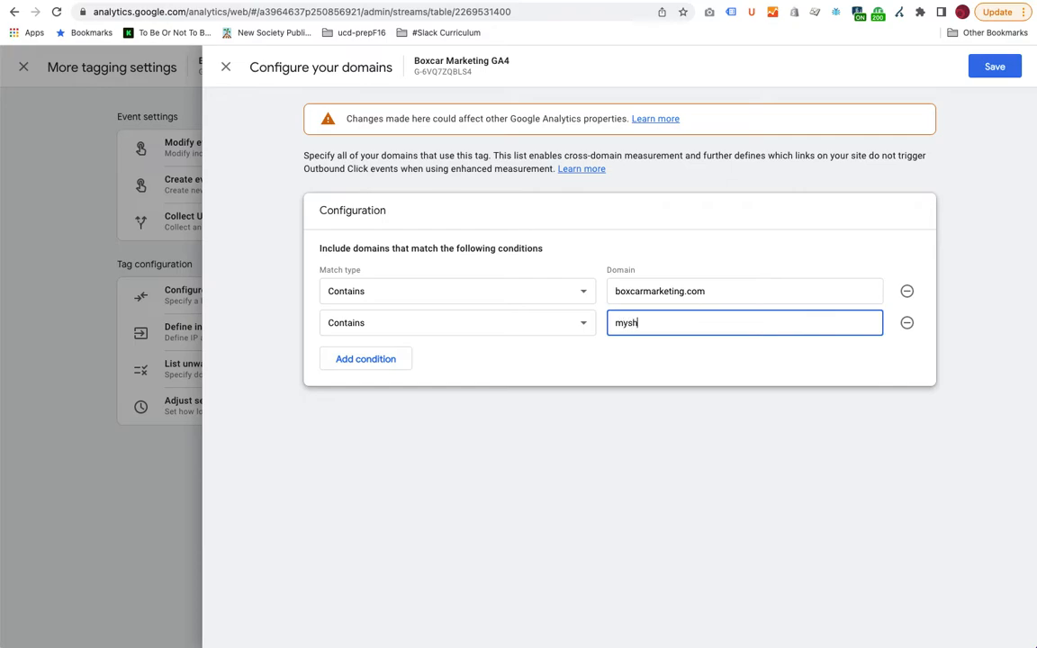
left_click(615, 322)
type("boxcar.")
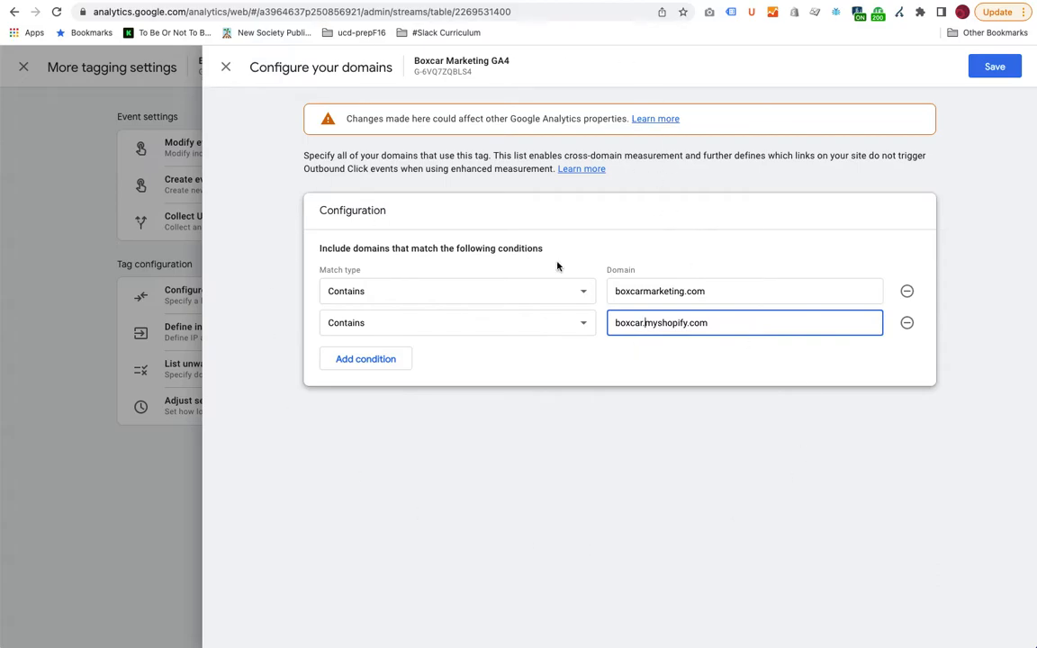
- Discard the unsaved domain conditions and open the internal traffic rules of the stream
left_click(225, 71)
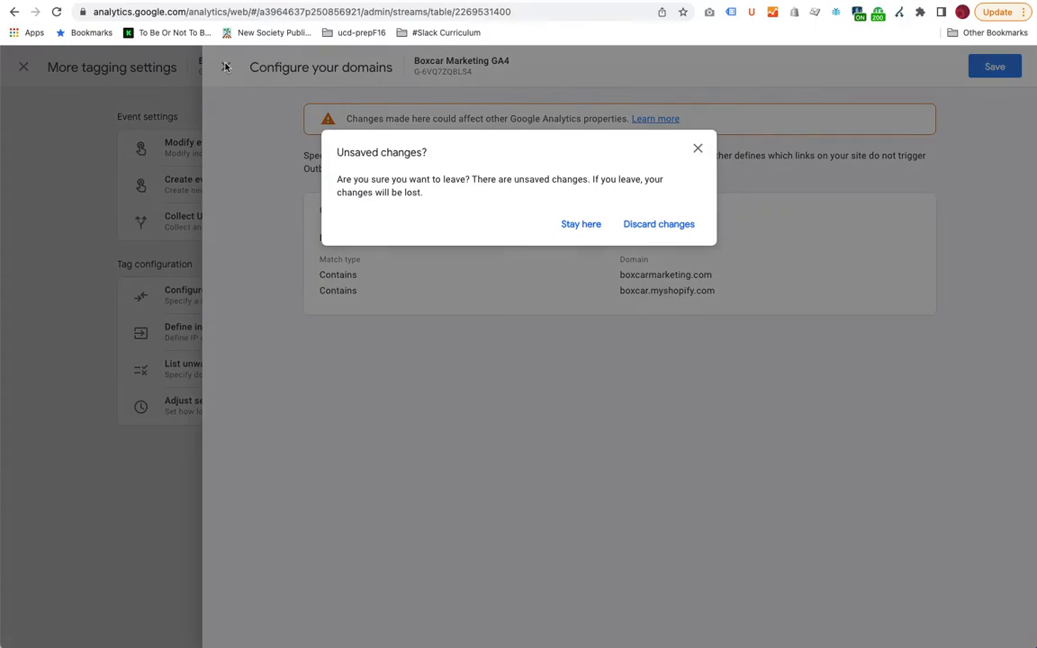
left_click(647, 229)
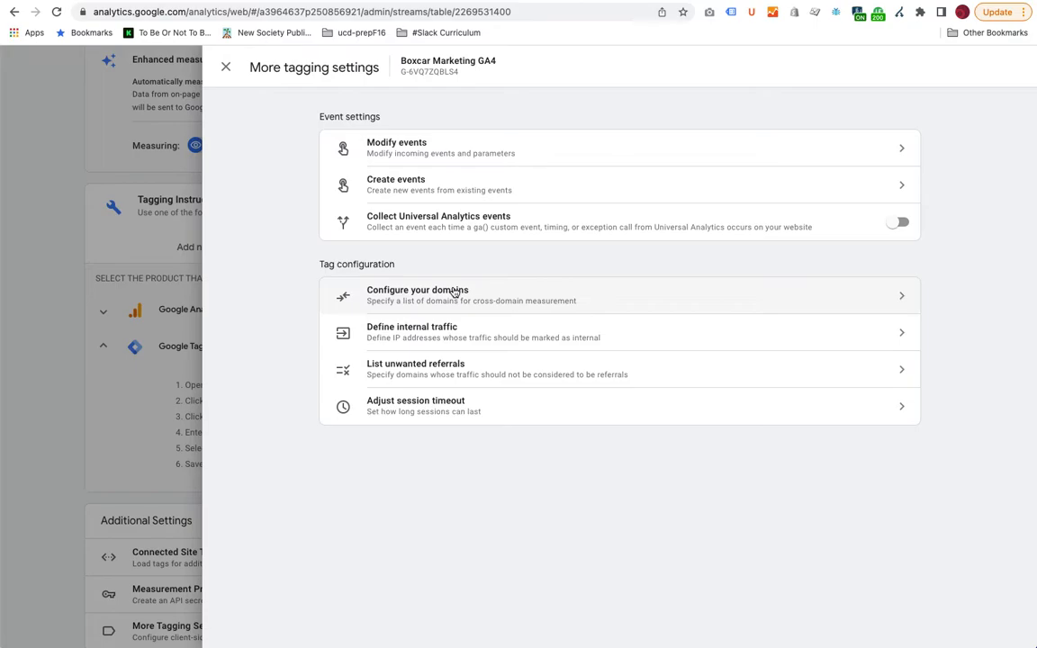
left_click(472, 333)
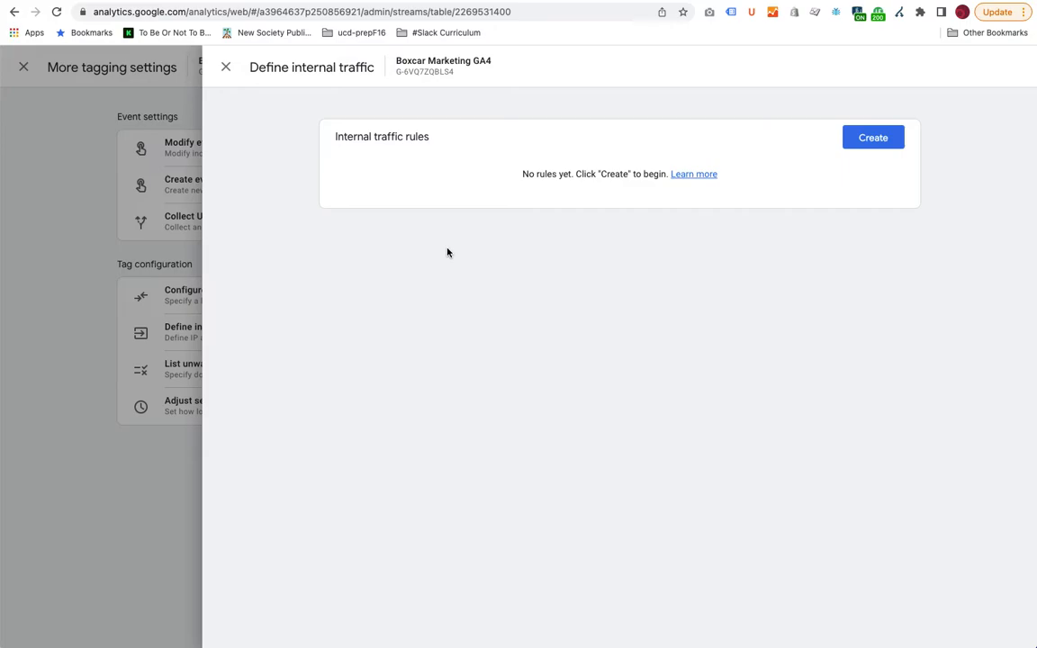
- Review the IP address match types available for a new internal traffic rule, and leave without creating the rule
left_click(867, 138)
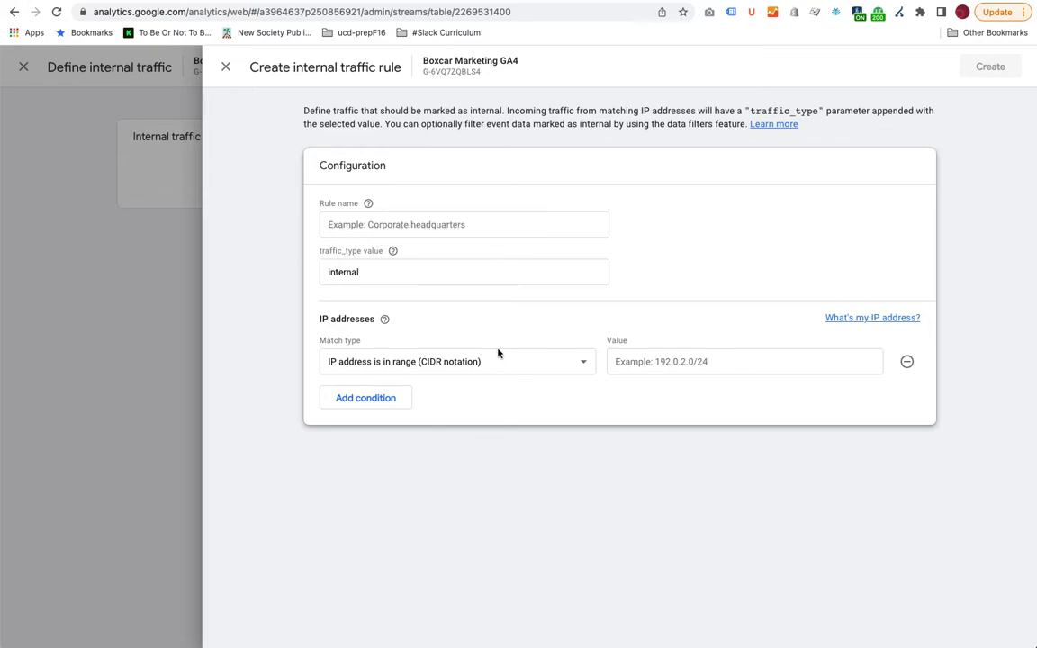
left_click(545, 362)
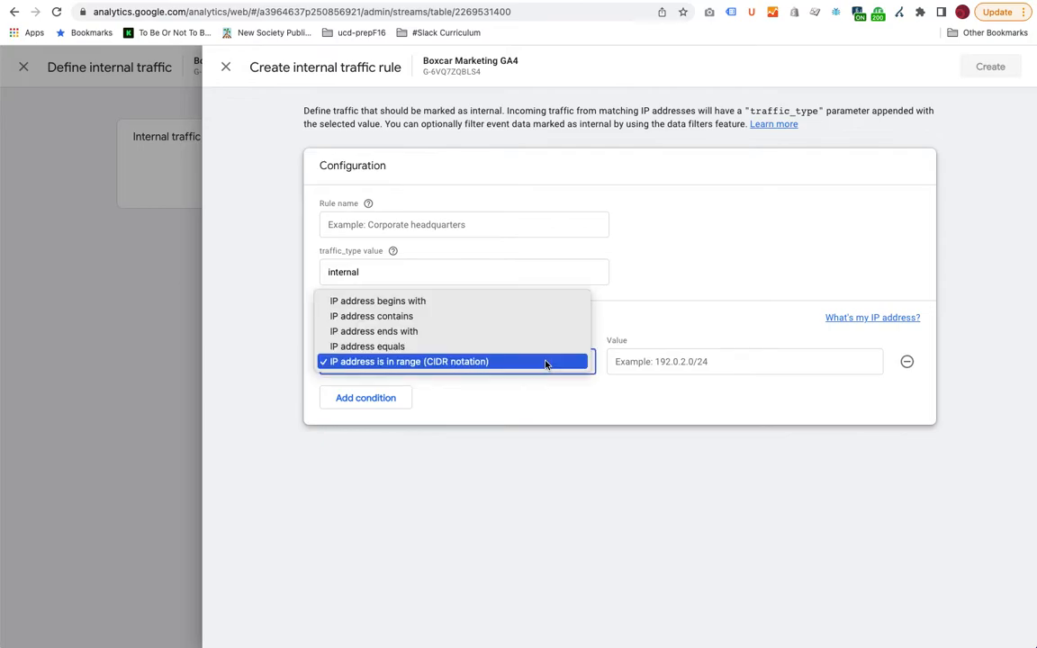
left_click(294, 310)
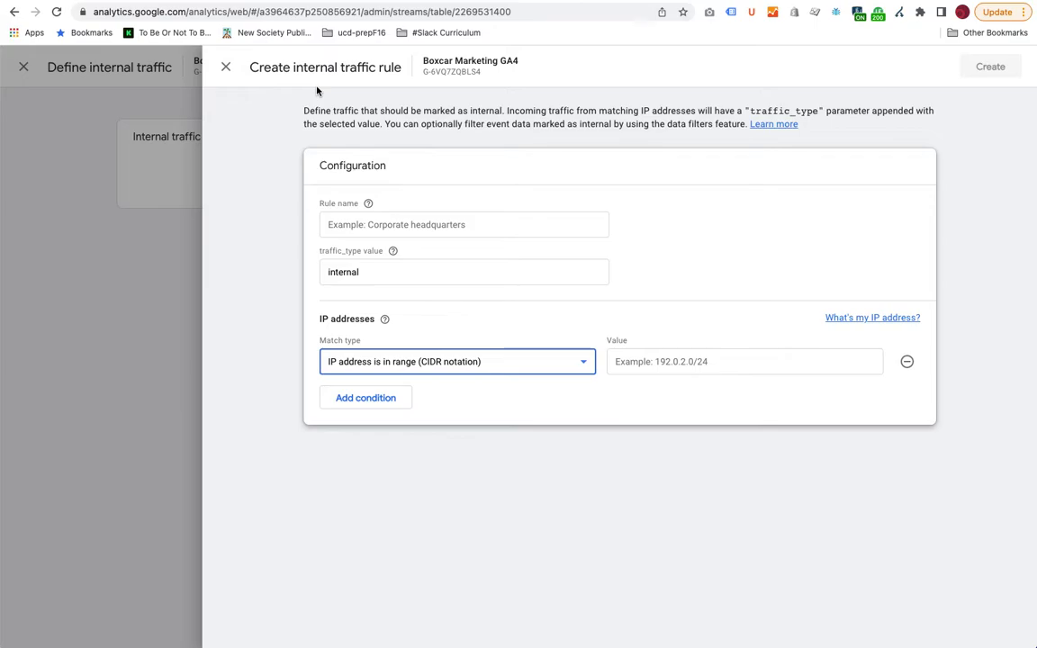
left_click(226, 69)
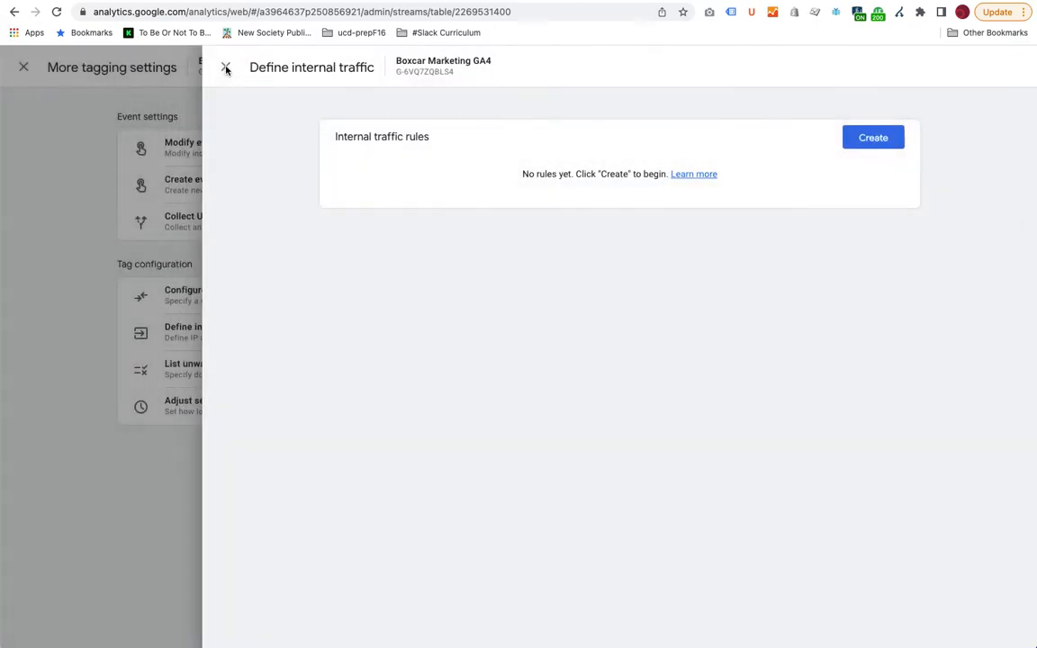
left_click(227, 68)
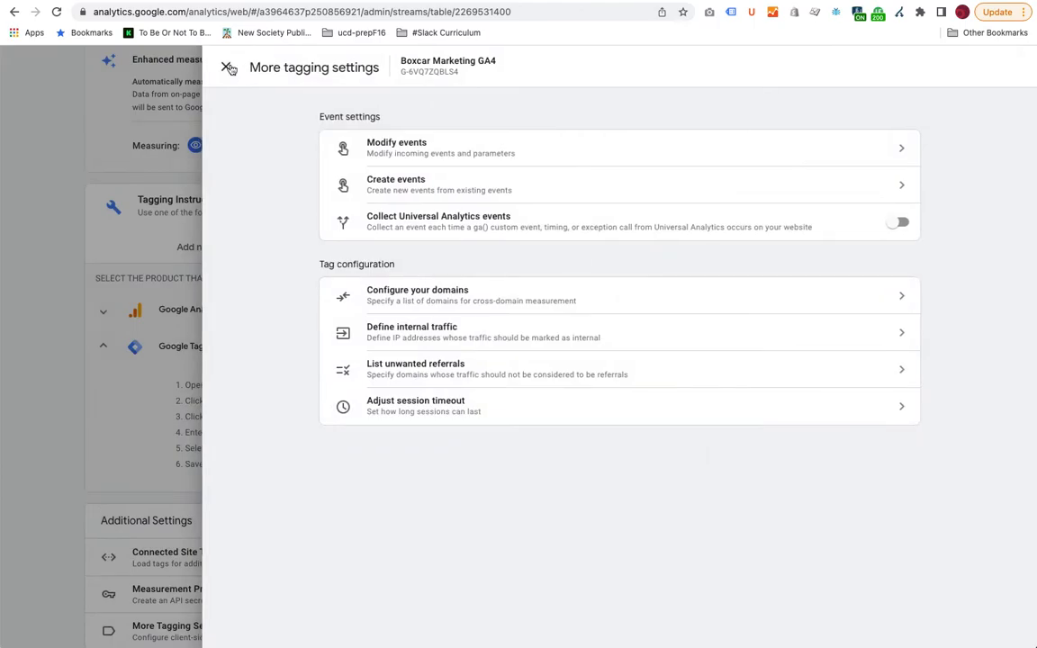
- Review the match types for listing unwanted referrals, and return to the tagging settings without adding a condition
left_click(453, 376)
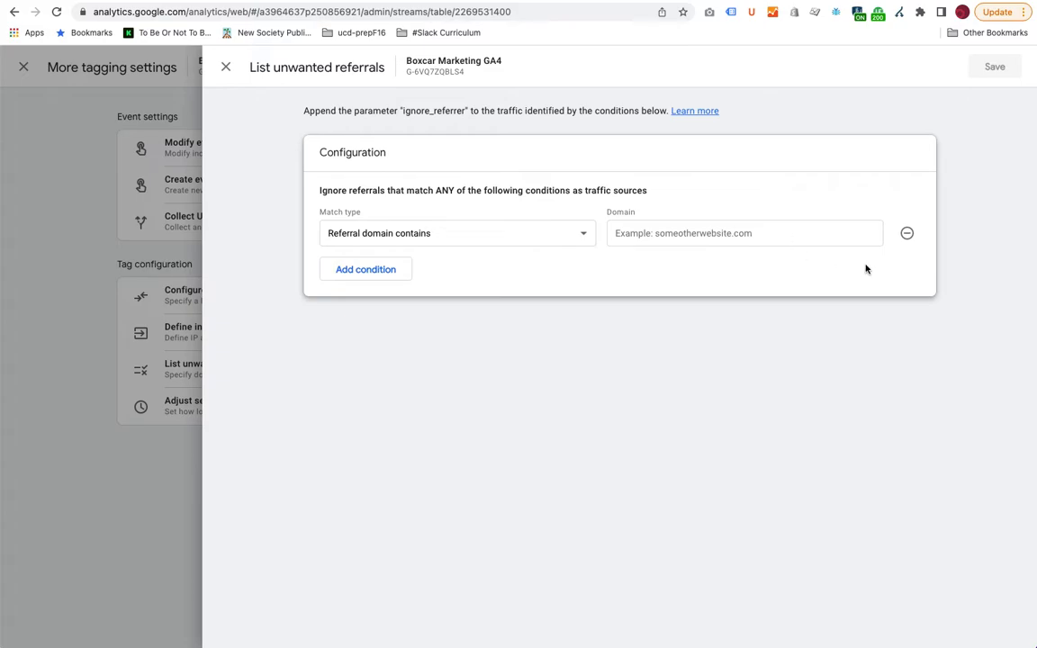
left_click(583, 234)
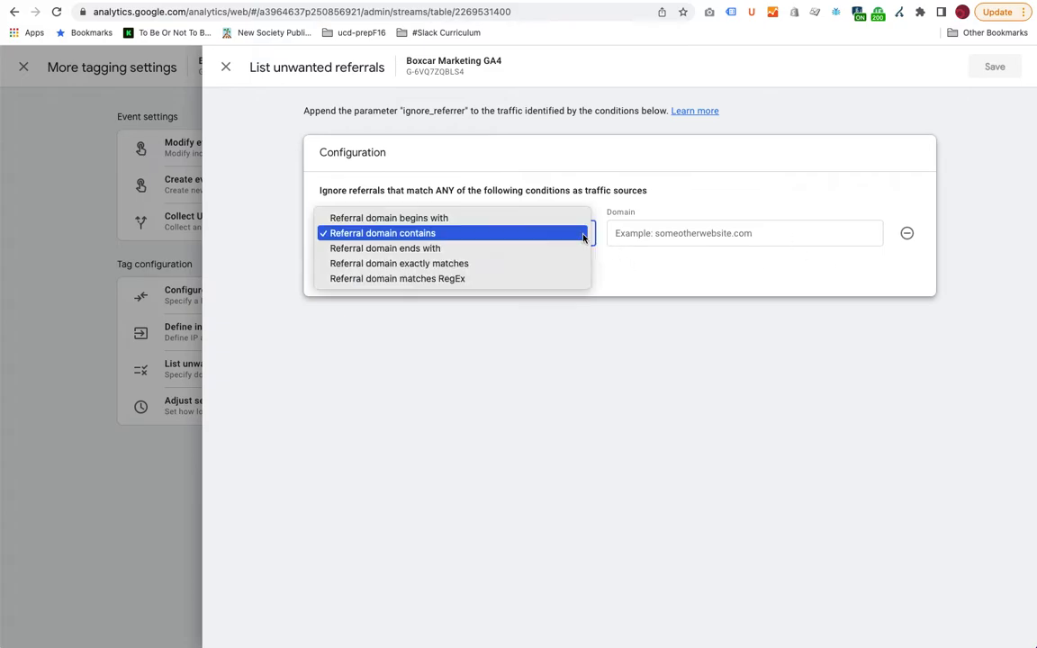
left_click(860, 313)
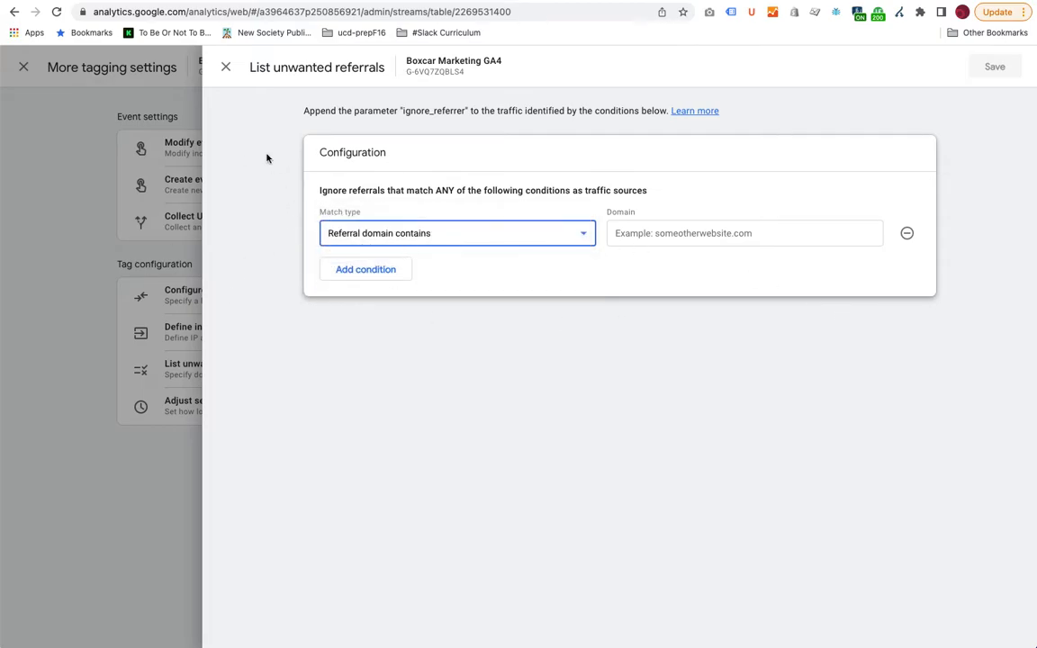
left_click(226, 66)
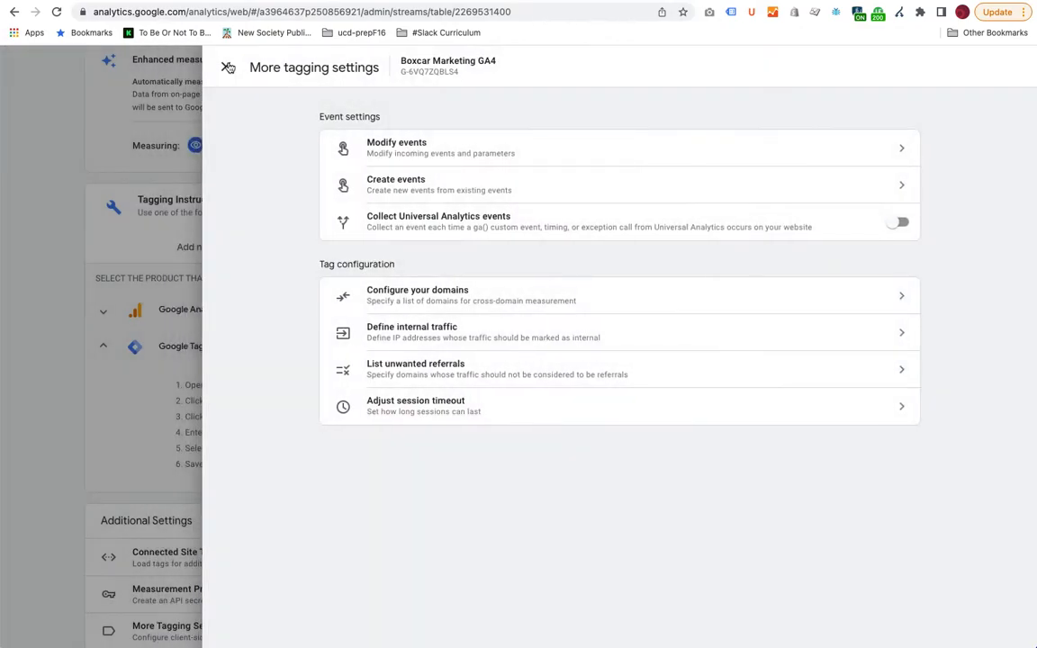
- Examine the session timeout settings and the explanation of the timer for engaged sessions
left_click(393, 402)
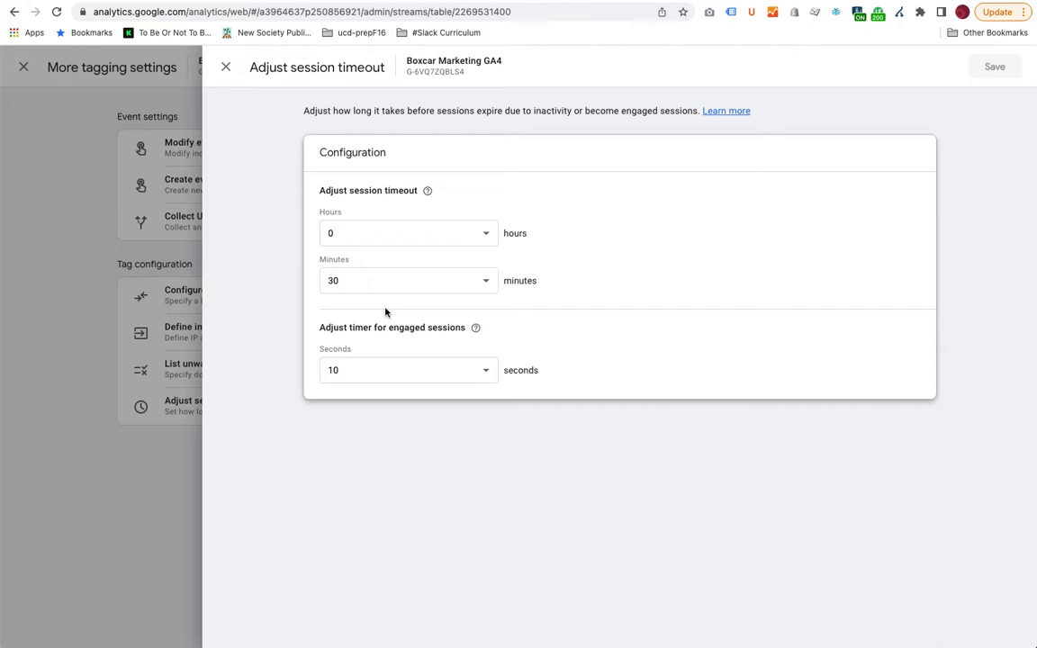
mouse_move(478, 330)
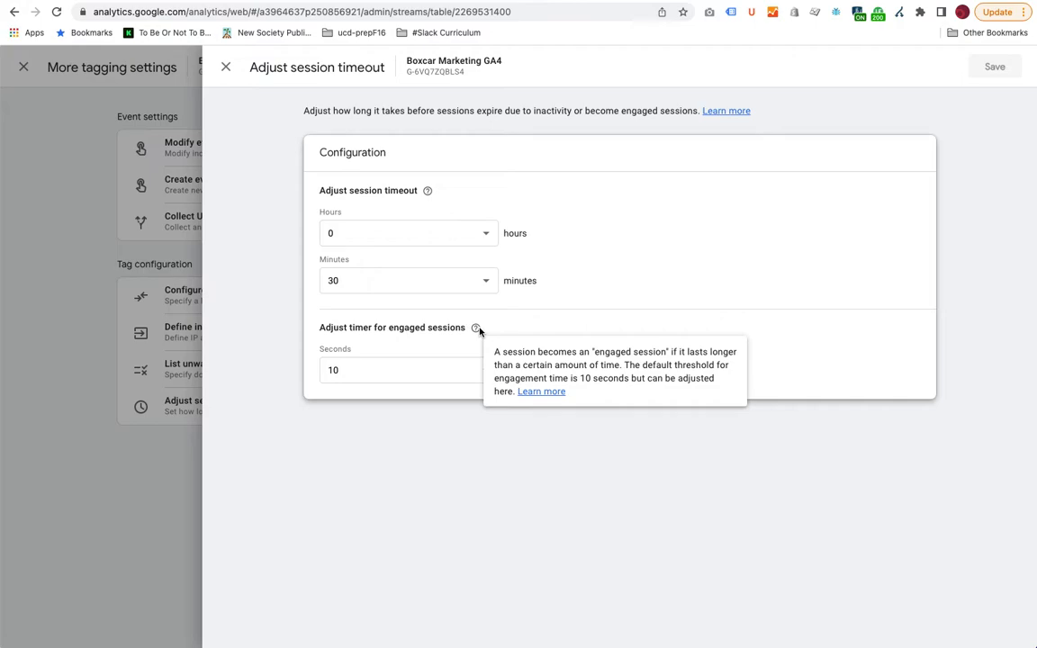
left_click(399, 439)
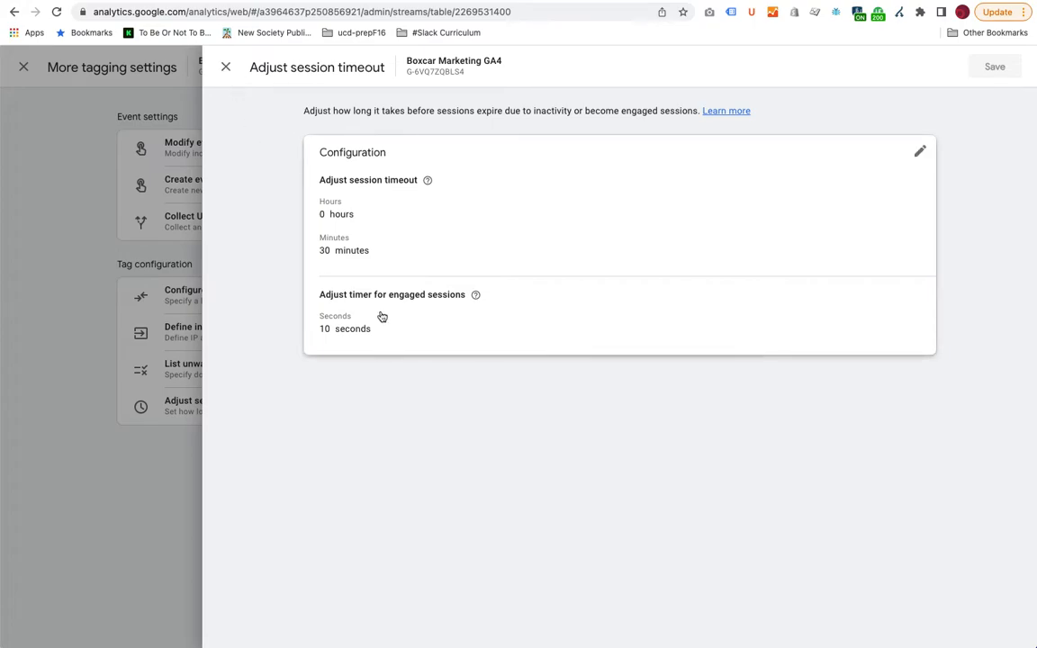
left_click(227, 69)
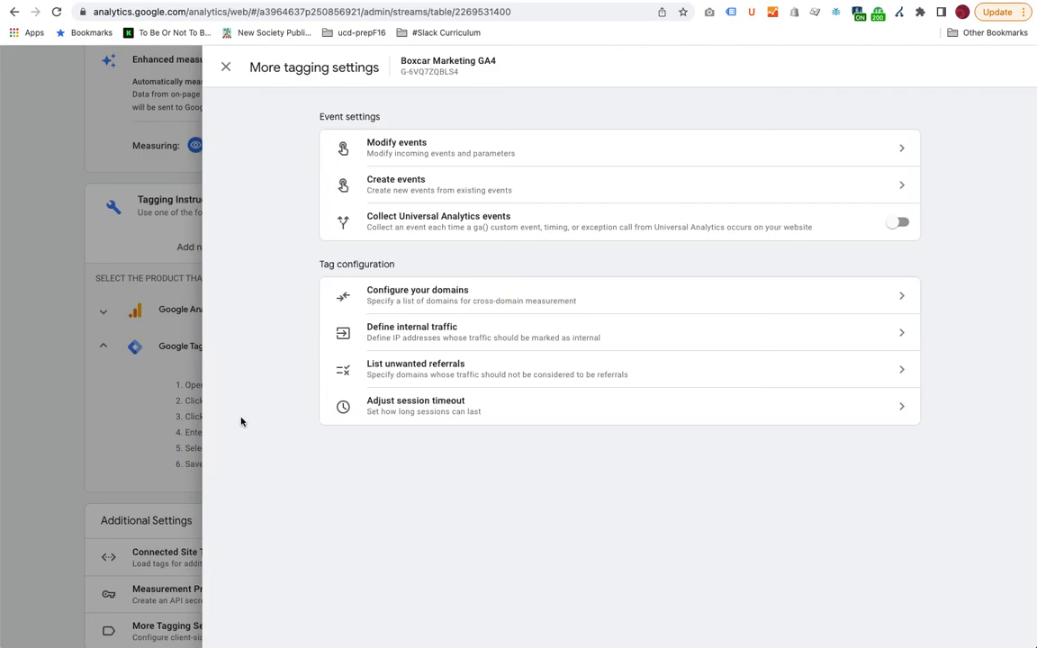
- Leave the web stream's details and view the property's Data Collection settings for Google signals
left_click(225, 67)
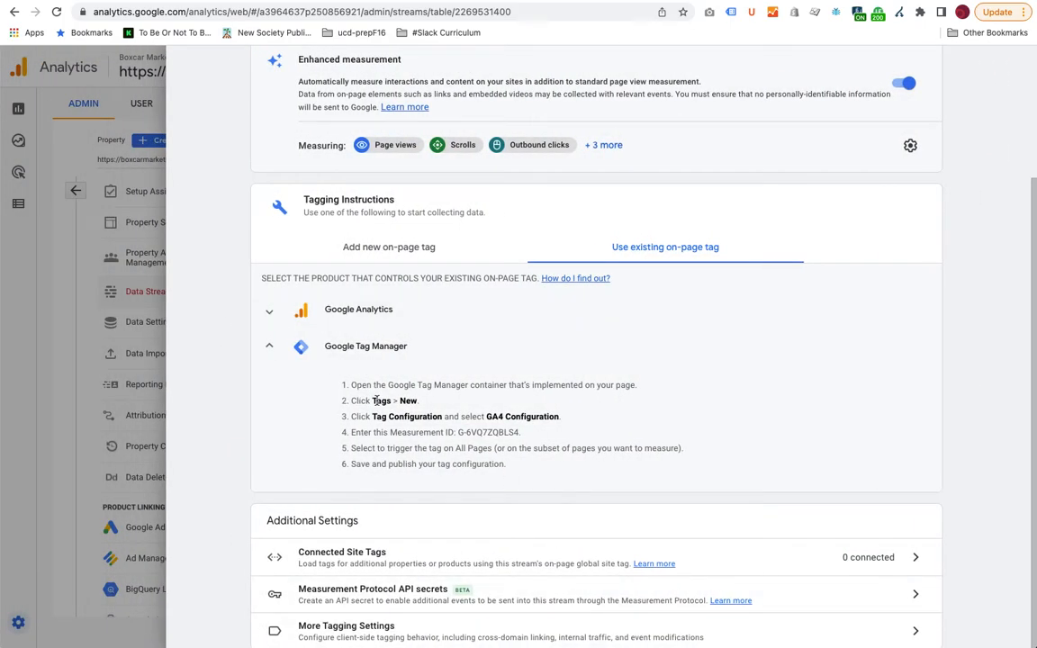
scroll(340, 360, "up", 3)
left_click(185, 65)
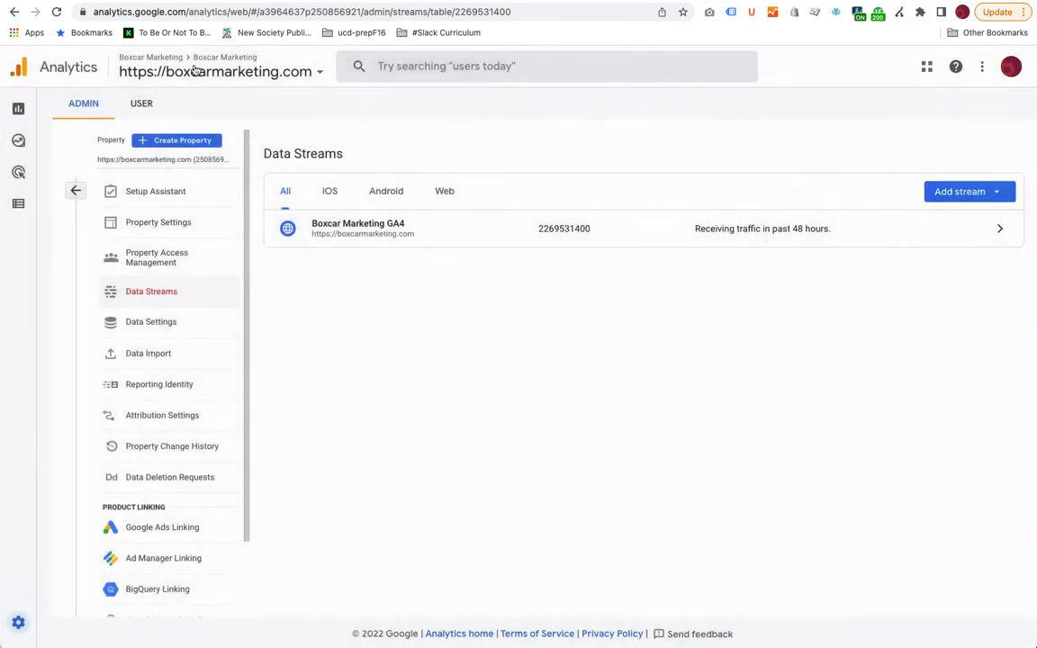
left_click(150, 324)
left_click(155, 348)
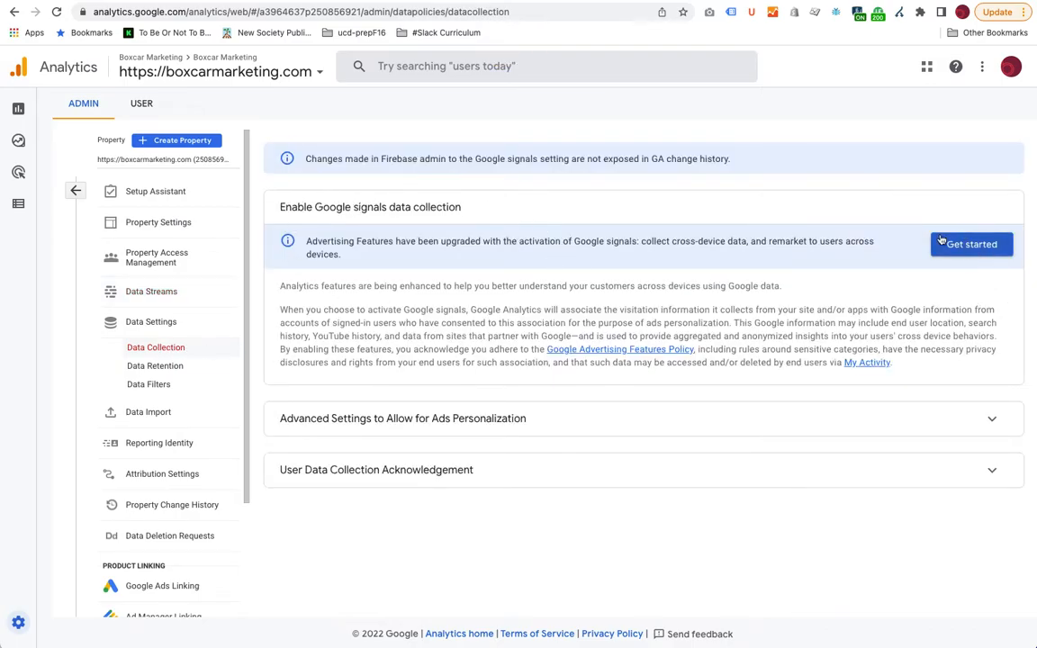
- Review the event data retention periods and the explanation of resetting user data on new activity
left_click(168, 367)
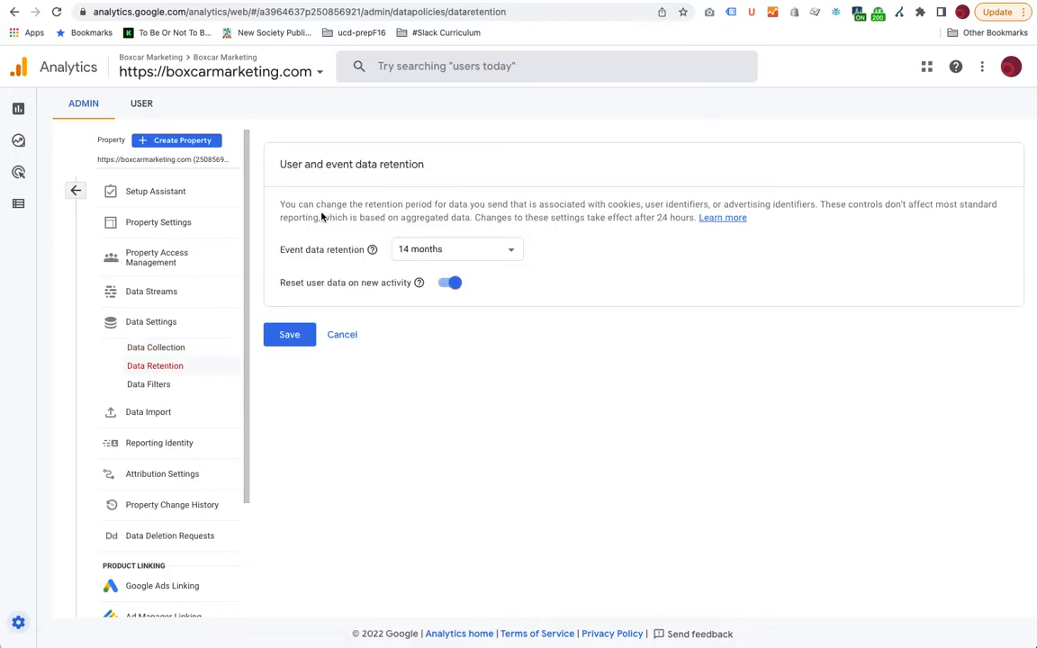
left_click(470, 250)
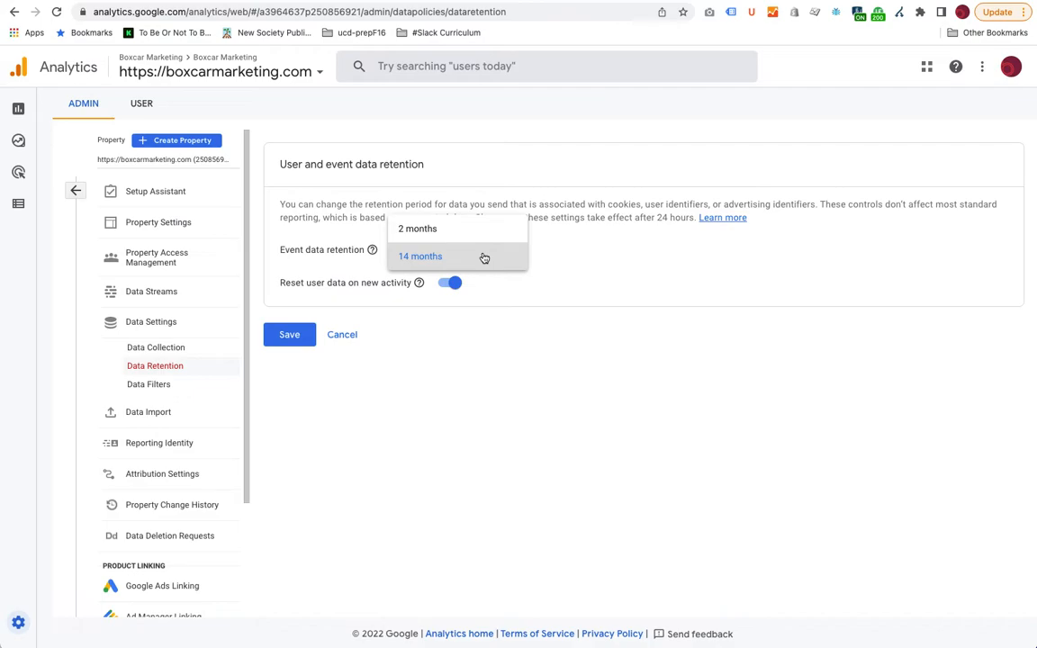
left_click(650, 266)
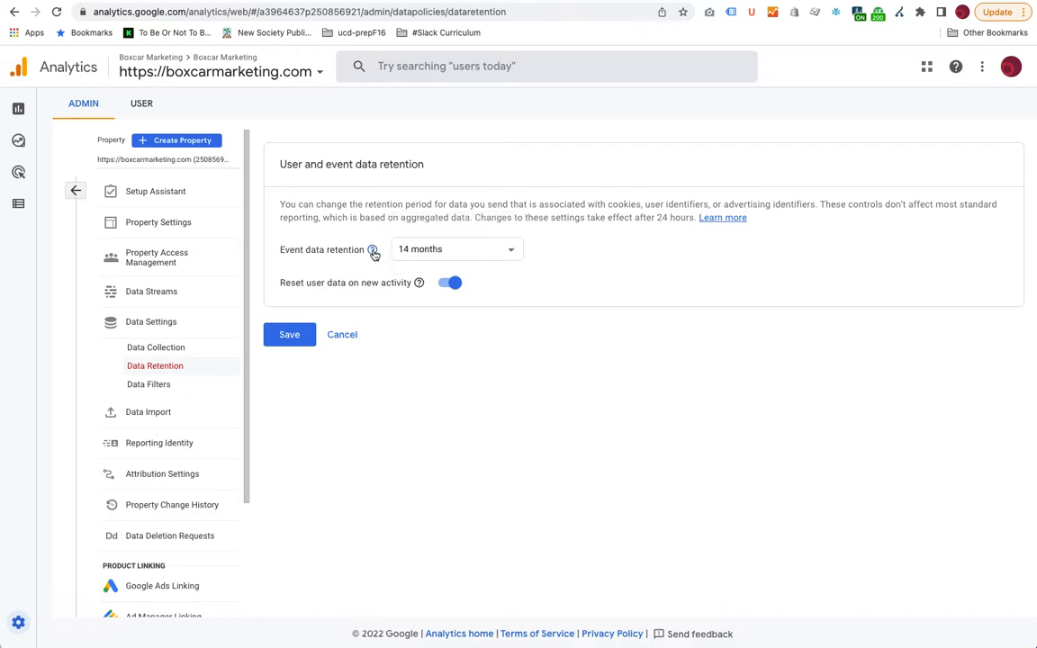
mouse_move(374, 255)
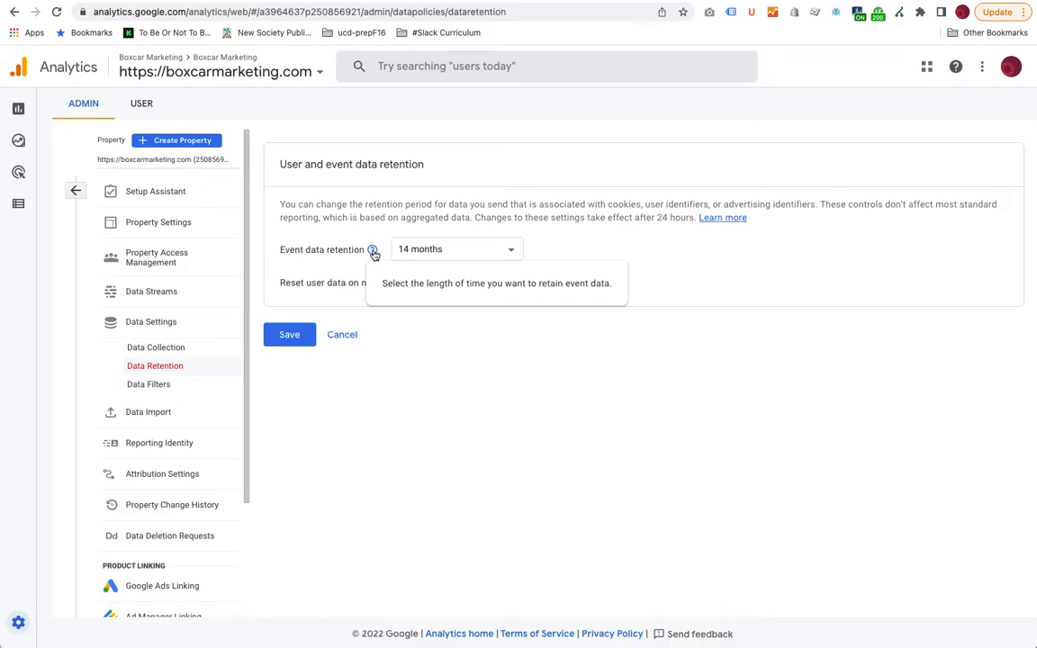
left_click(430, 253)
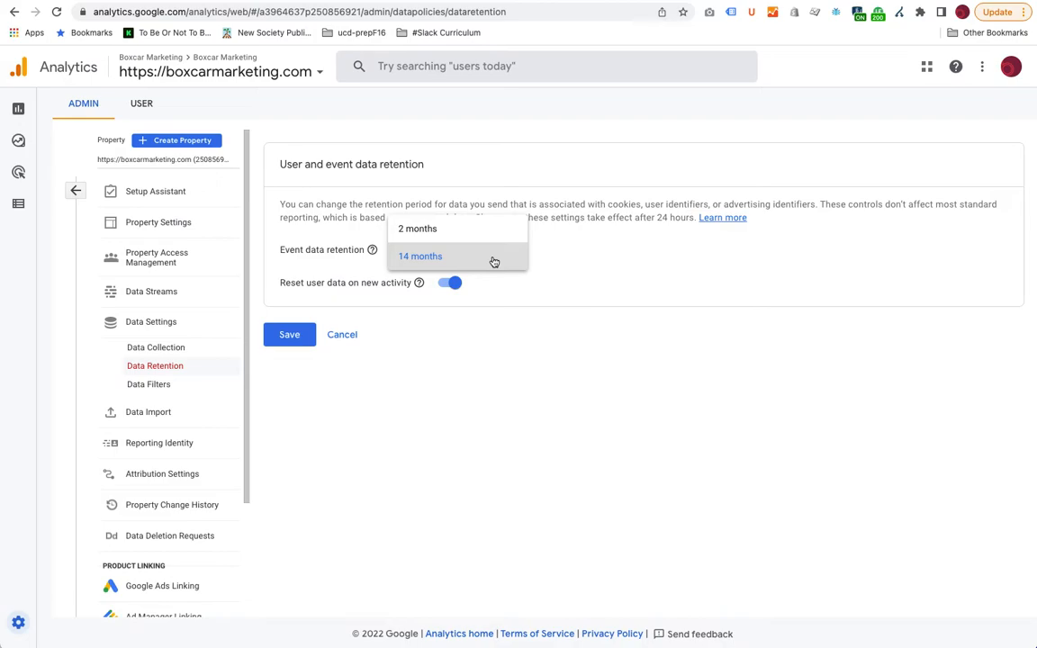
left_click(687, 319)
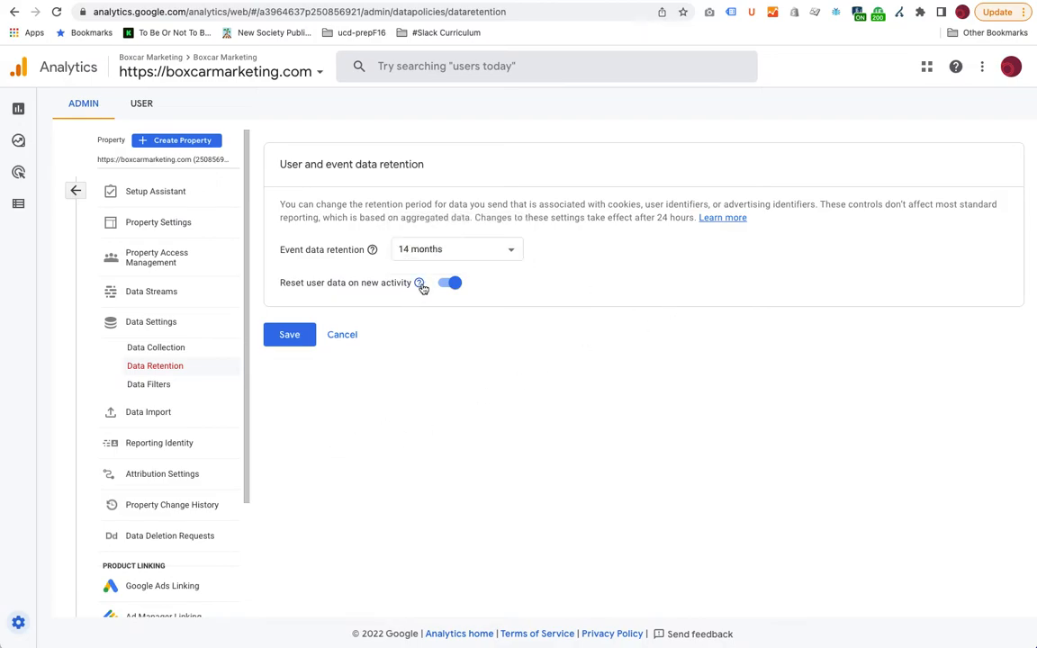
mouse_move(422, 288)
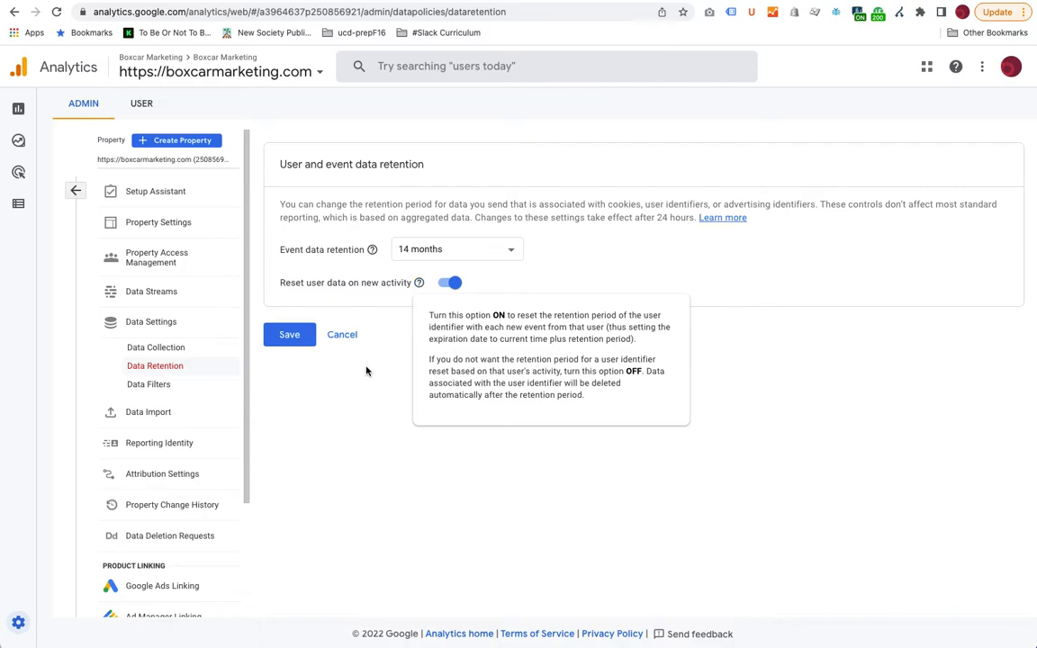
- Examine the Internal Traffic data filter's details and filter state options, and close it without changes
left_click(151, 385)
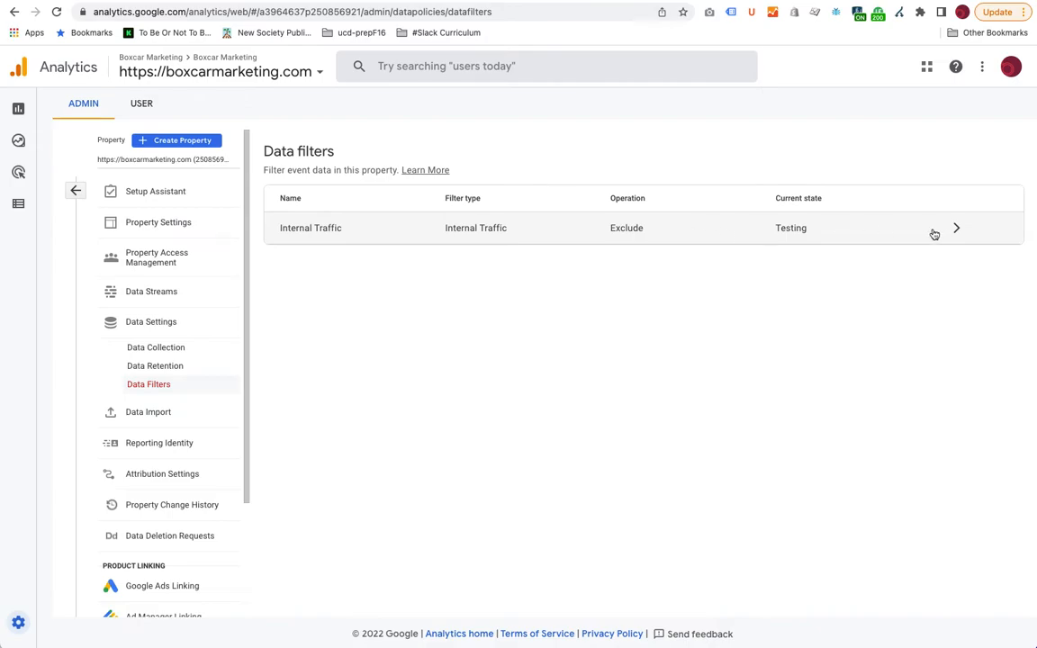
left_click(953, 257)
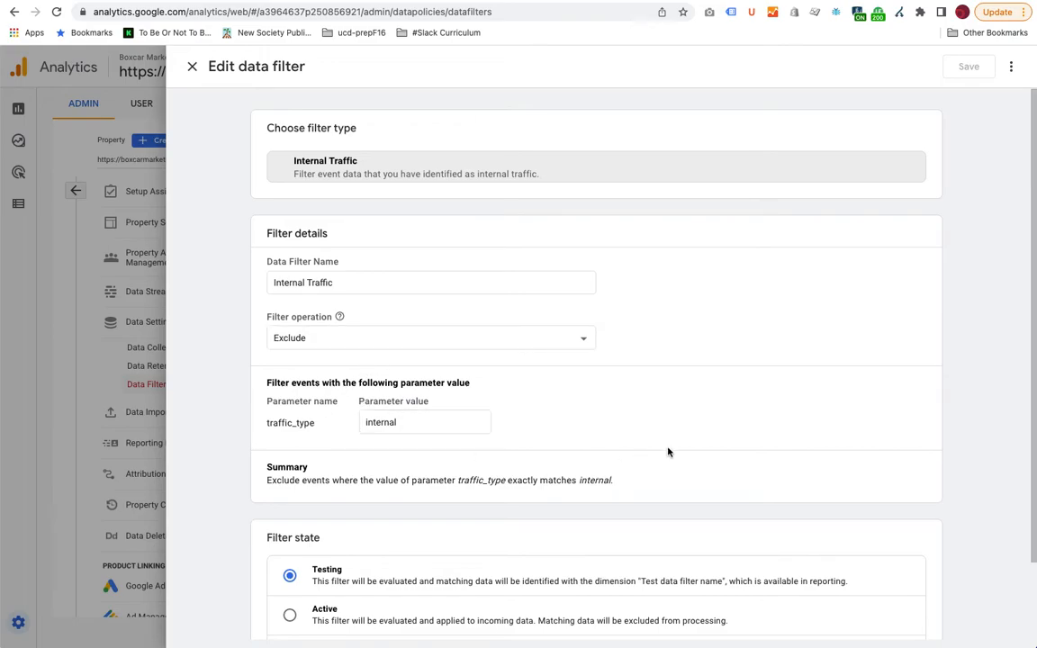
scroll(667, 451, "down", 2)
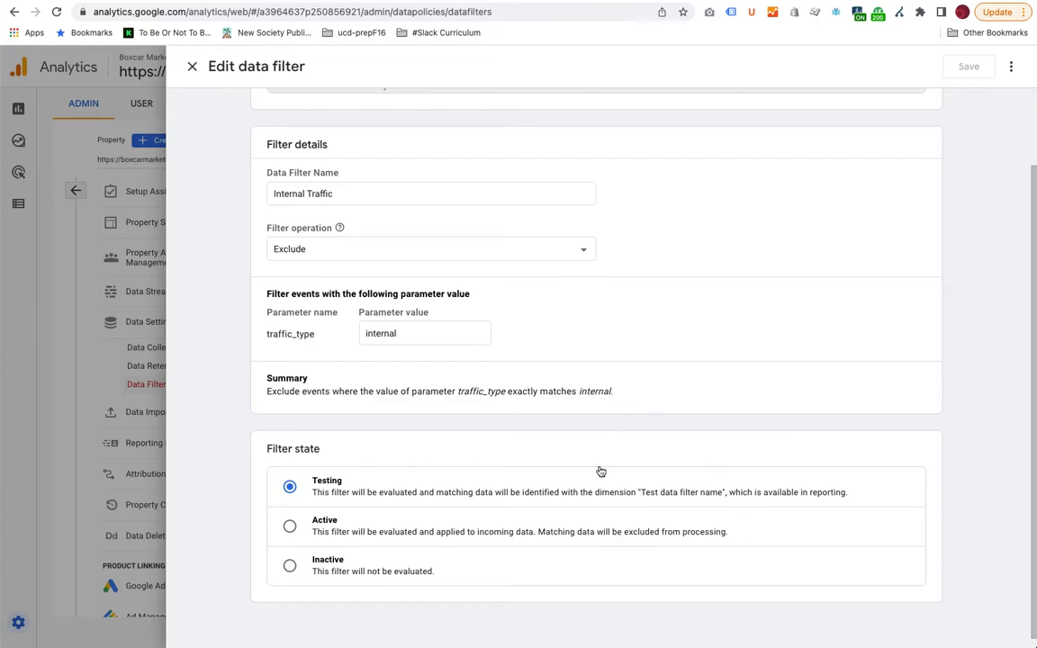
scroll(601, 471, "up", 2)
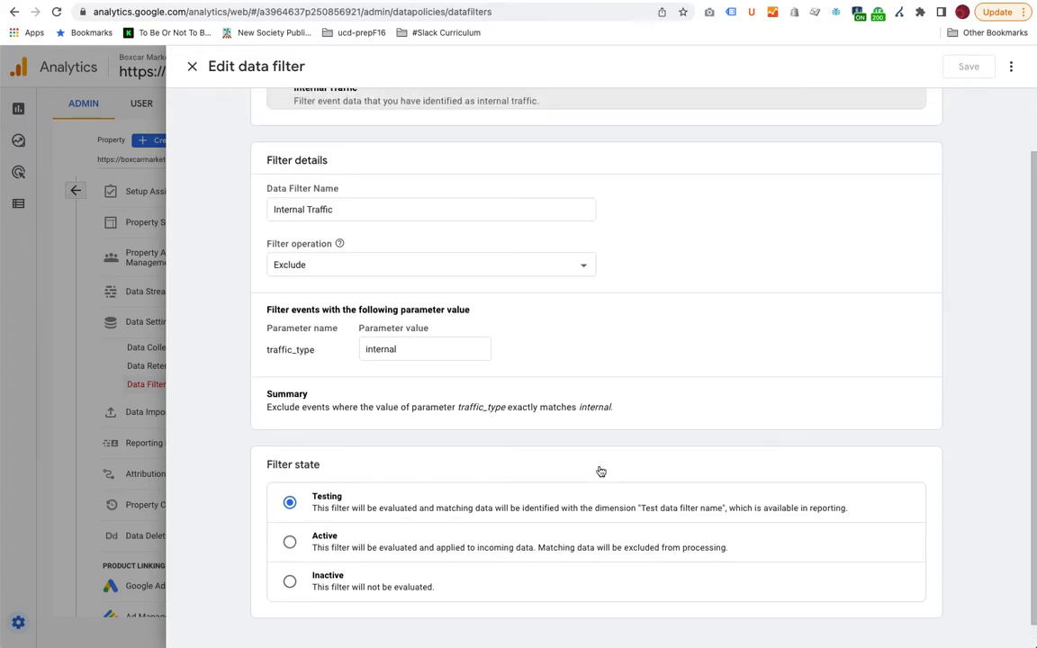
left_click(193, 68)
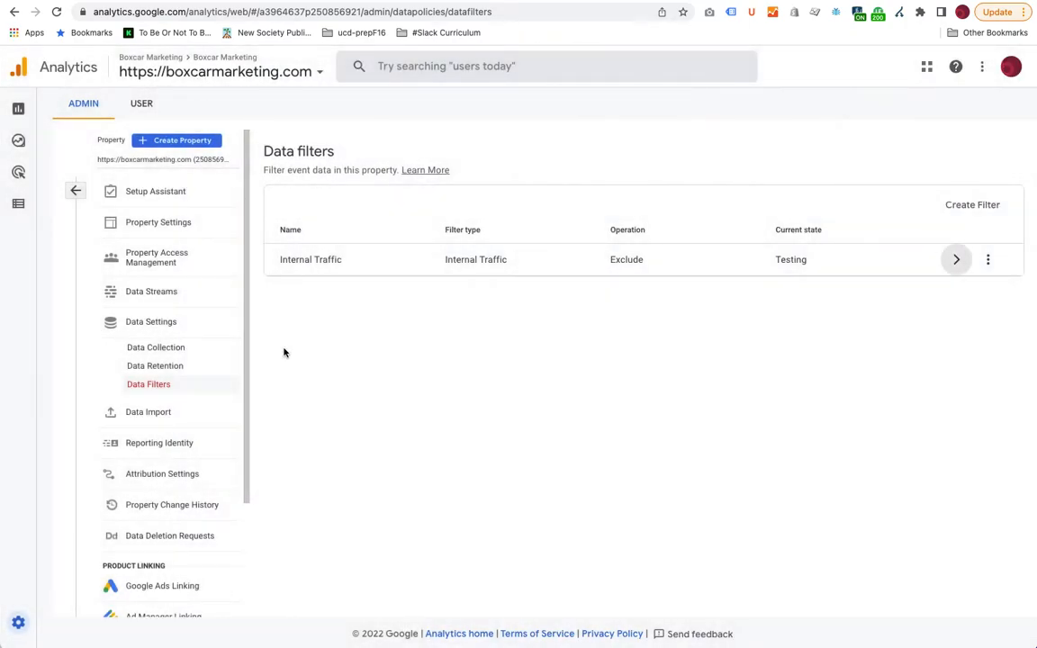
- View the Data Import page and the Default Reporting Identity options, including the explanation of identification by User-ID and device
left_click(142, 416)
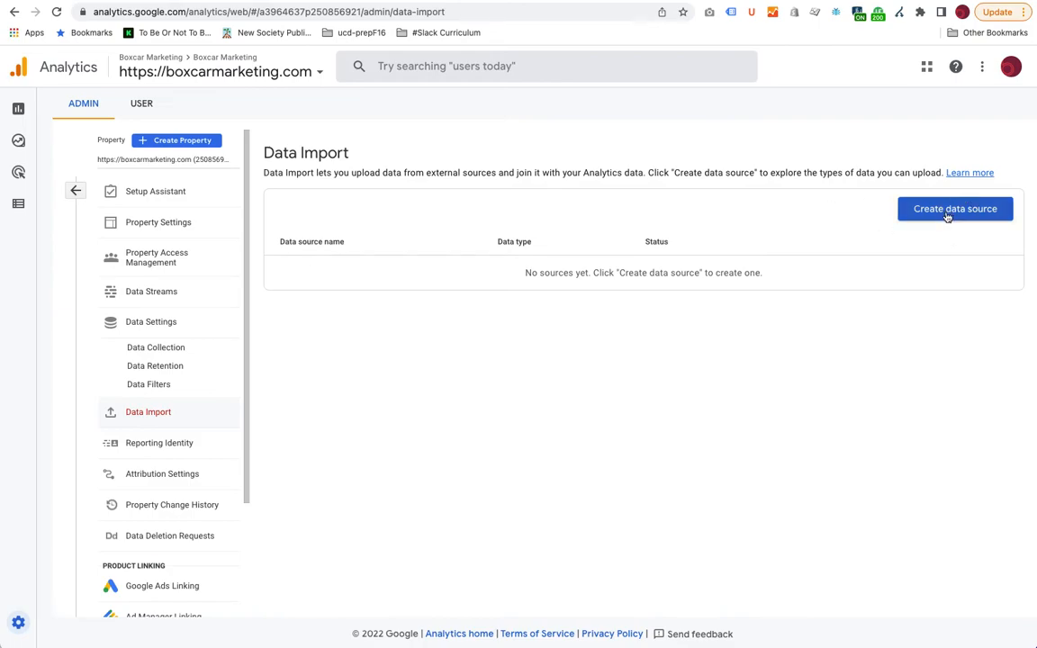
left_click(173, 444)
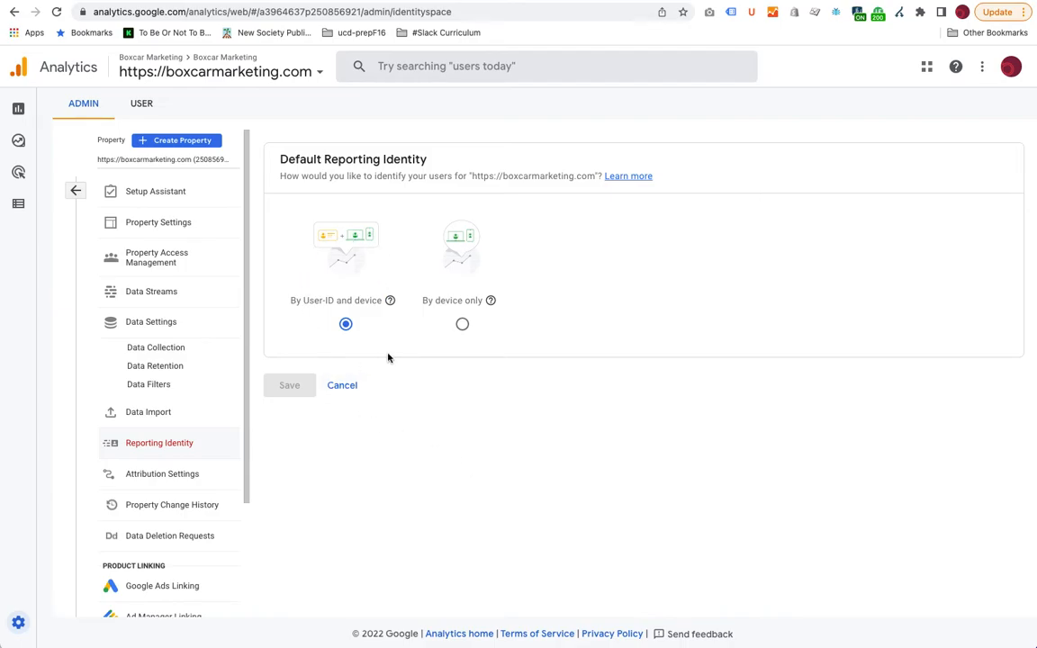
mouse_move(392, 305)
- Set the reporting attribution model to cross-channel data-driven, check the lookback windows, and save the attribution settings
left_click(191, 474)
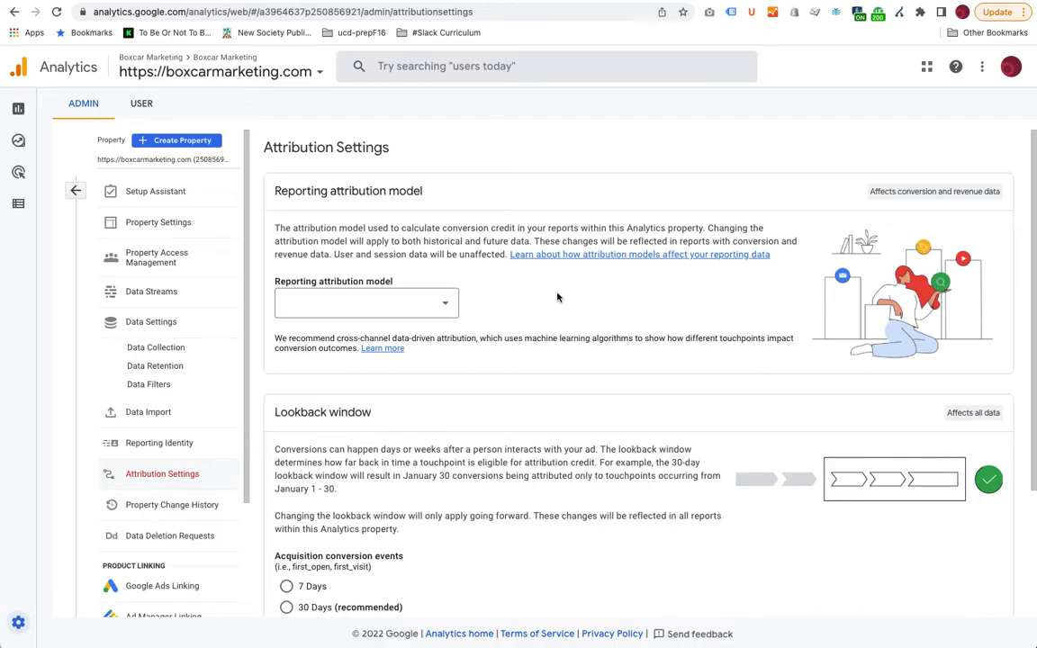
left_click(446, 303)
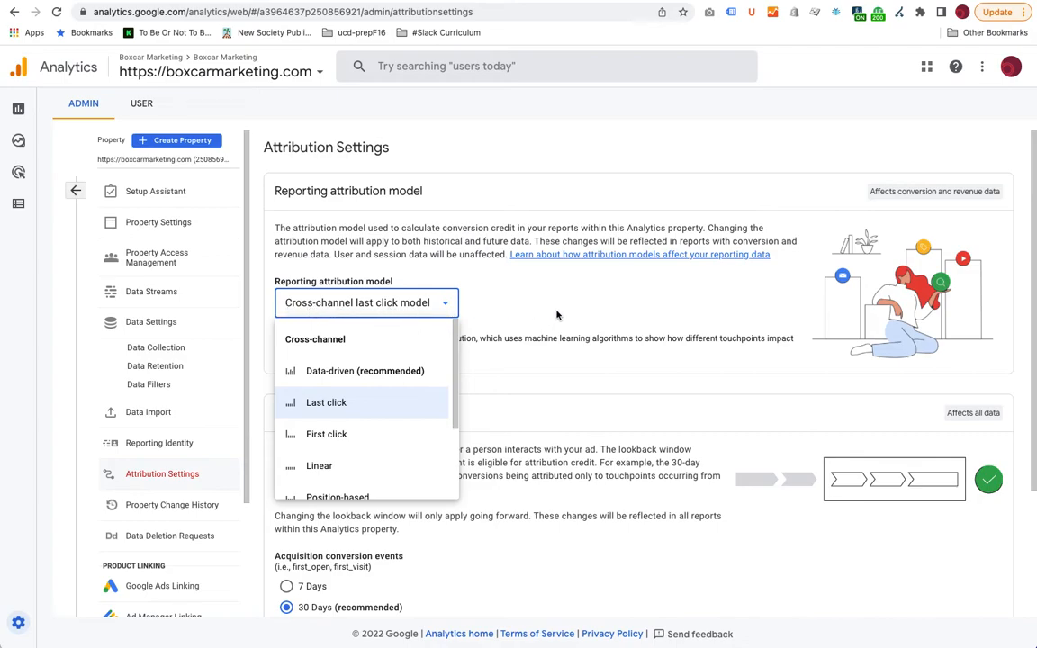
left_click(335, 372)
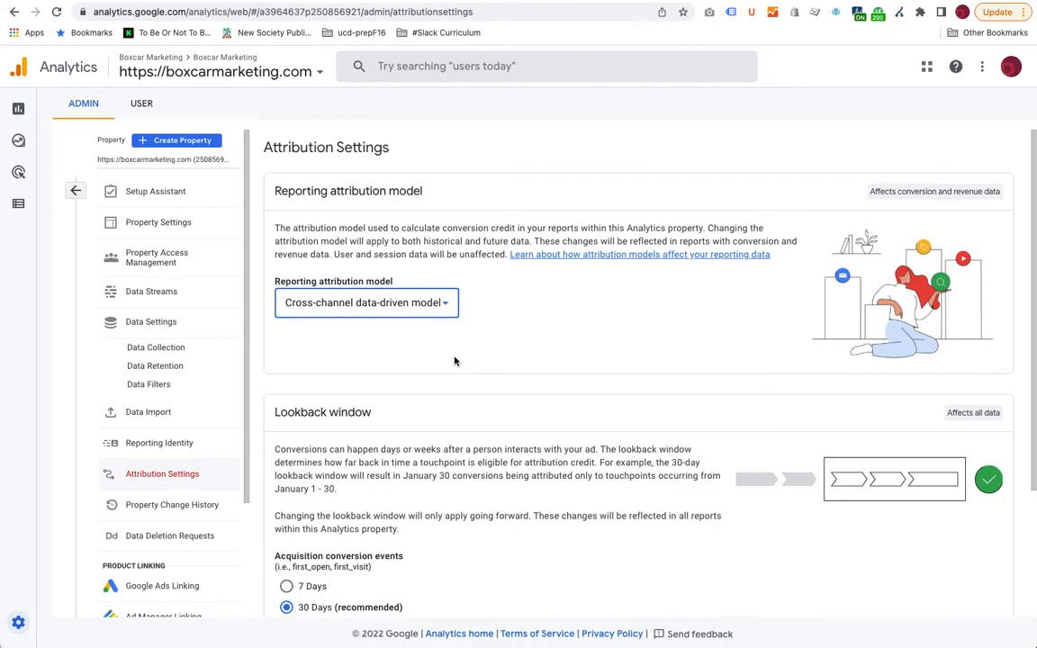
scroll(454, 361, "down", 3)
scroll(454, 361, "down", 2)
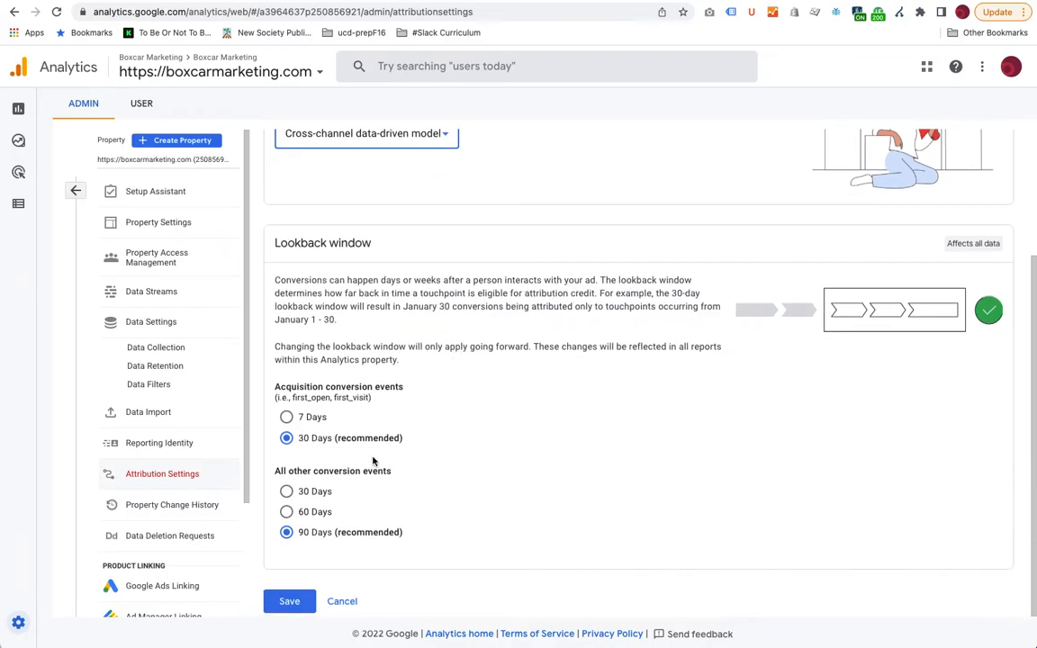
left_click(287, 601)
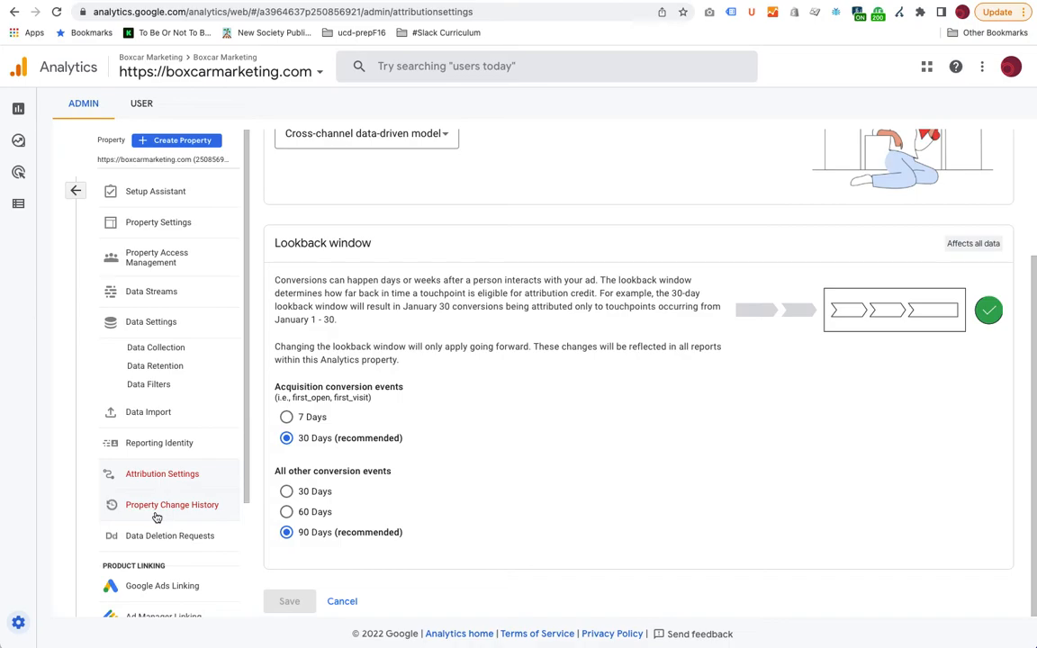
- Review the property's change history, data deletion requests and Google Ads linking pages
scroll(583, 449, "up", 3)
scroll(580, 447, "down", 3)
left_click(176, 501)
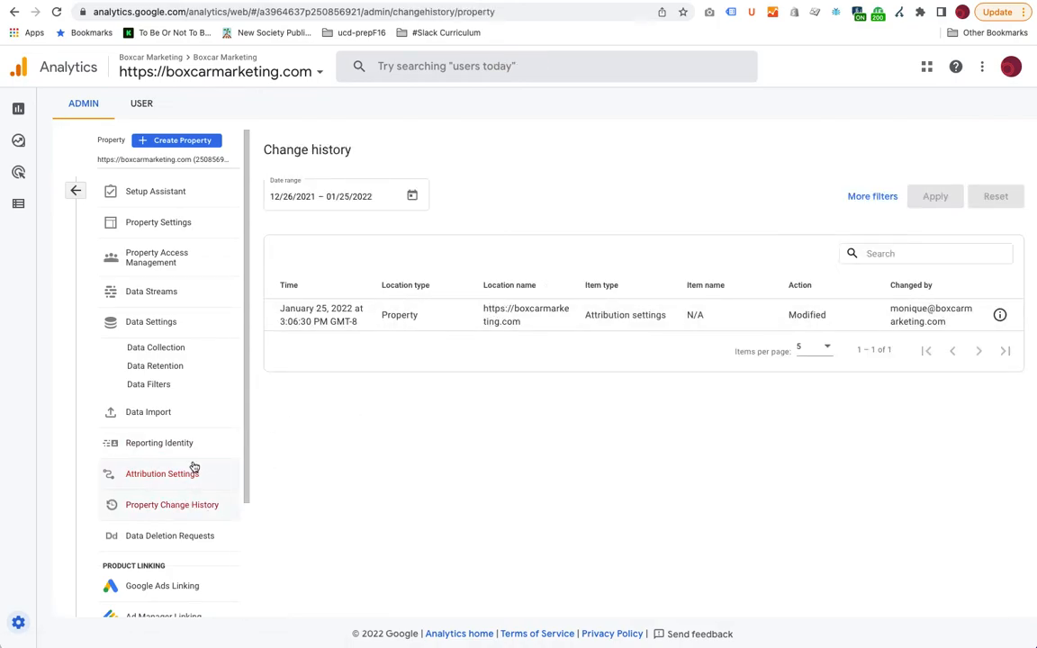
scroll(192, 467, "down", 1)
left_click(156, 502)
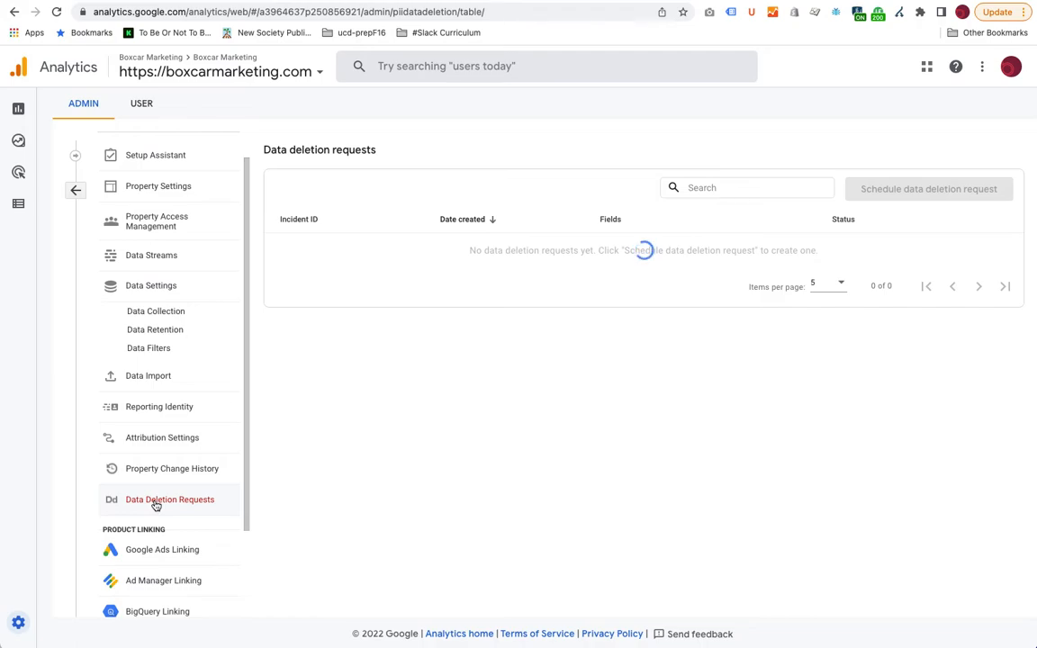
scroll(155, 505, "down", 3)
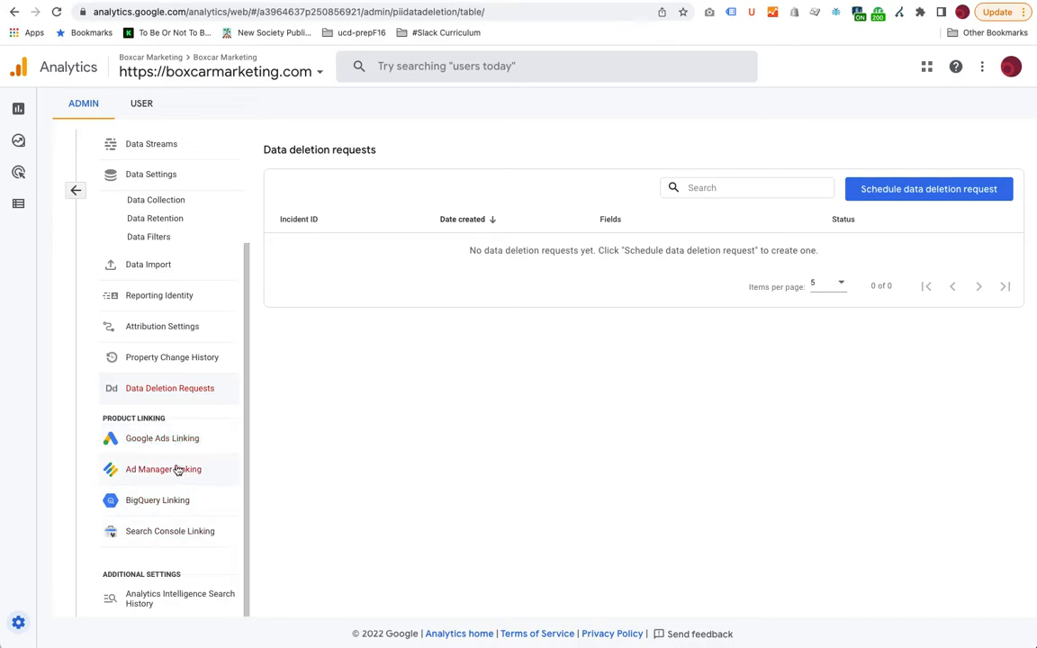
left_click(131, 445)
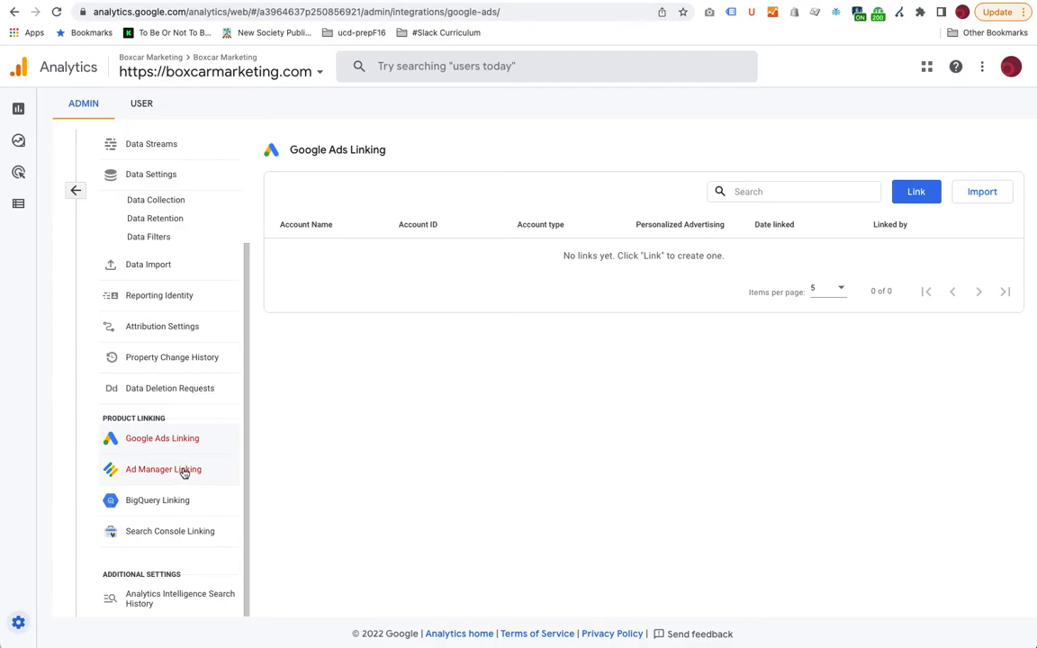
- Start a new Search Console link and choose the boxcarmarketing.com domain property, filtering the managed properties by "boxc"
left_click(149, 533)
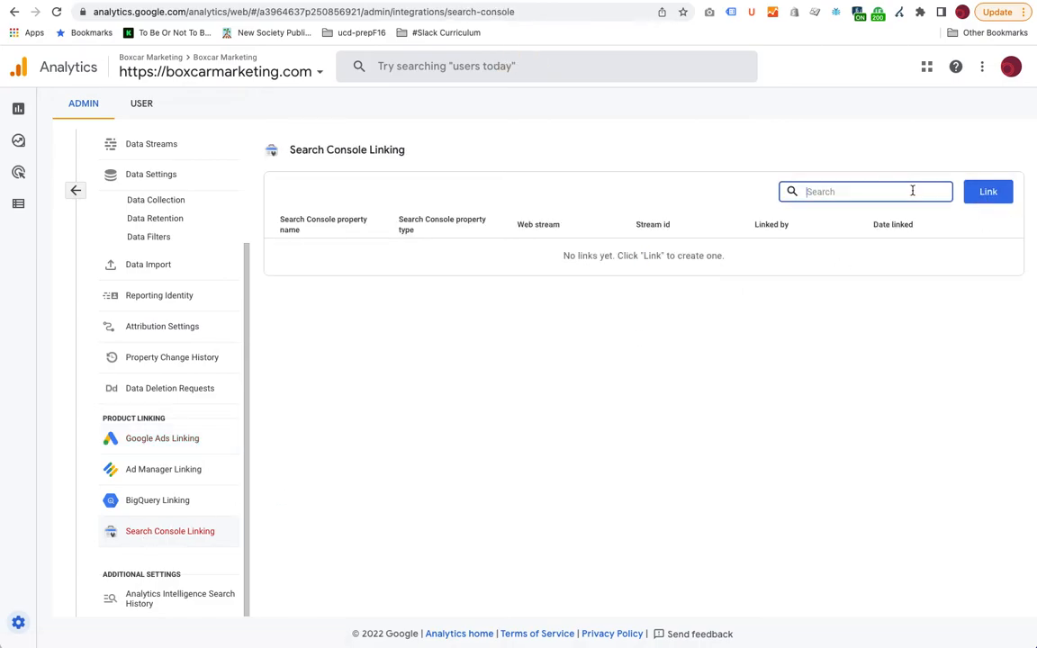
left_click(982, 194)
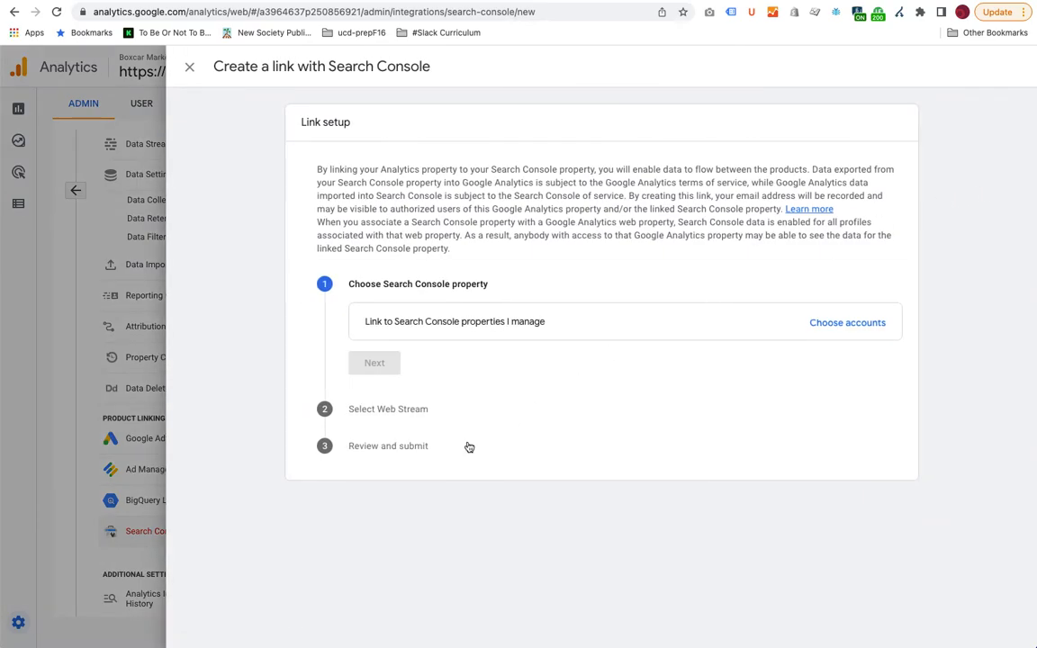
left_click(870, 329)
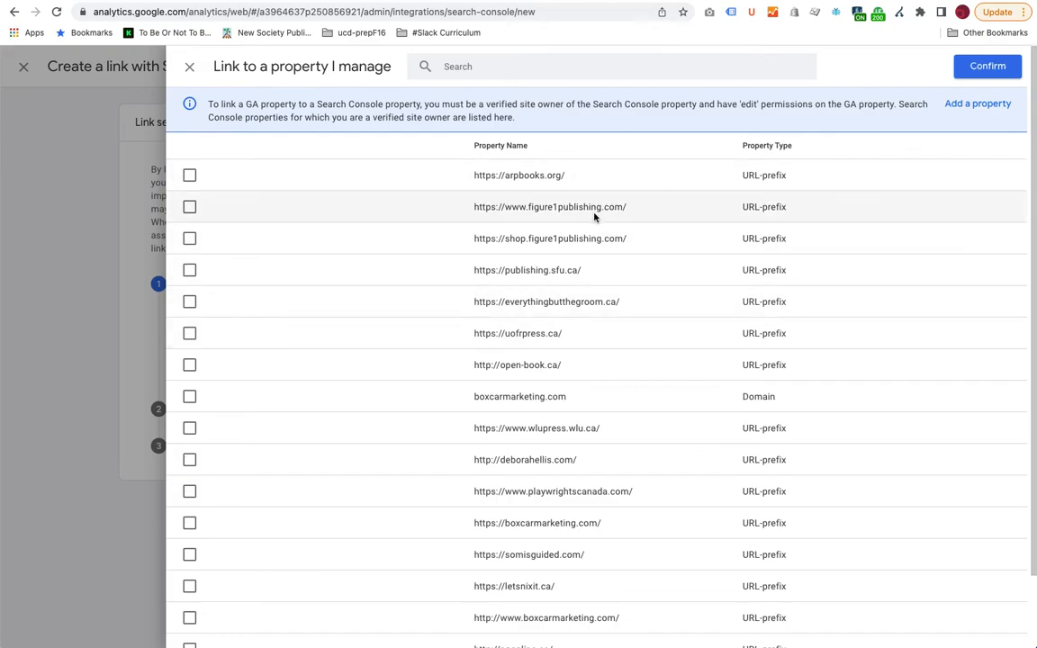
left_click(423, 64)
type("boxc")
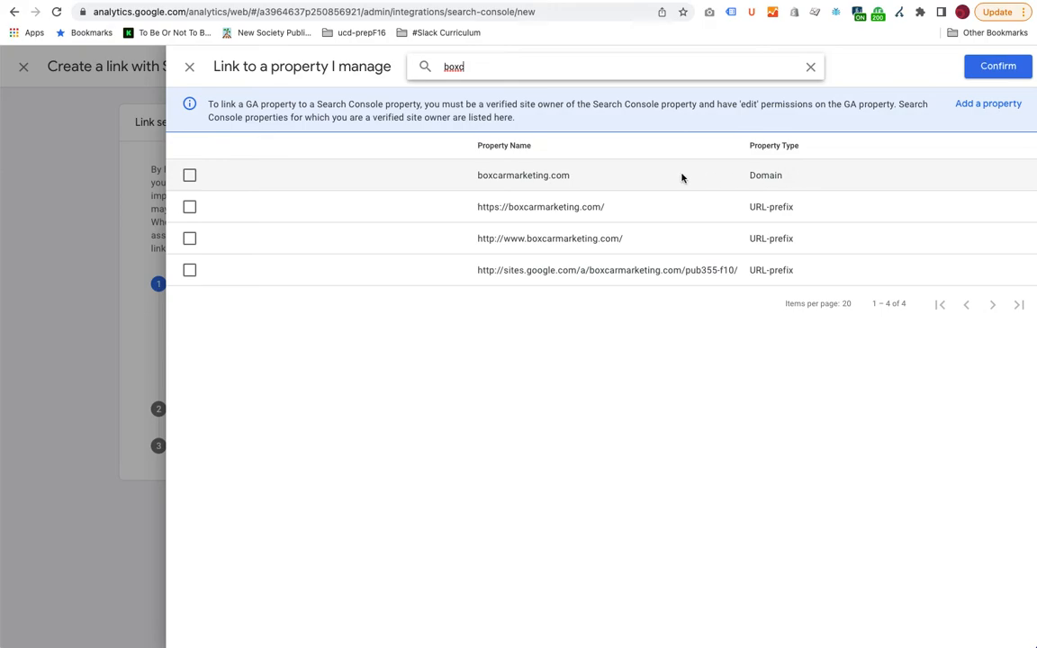
left_click(189, 176)
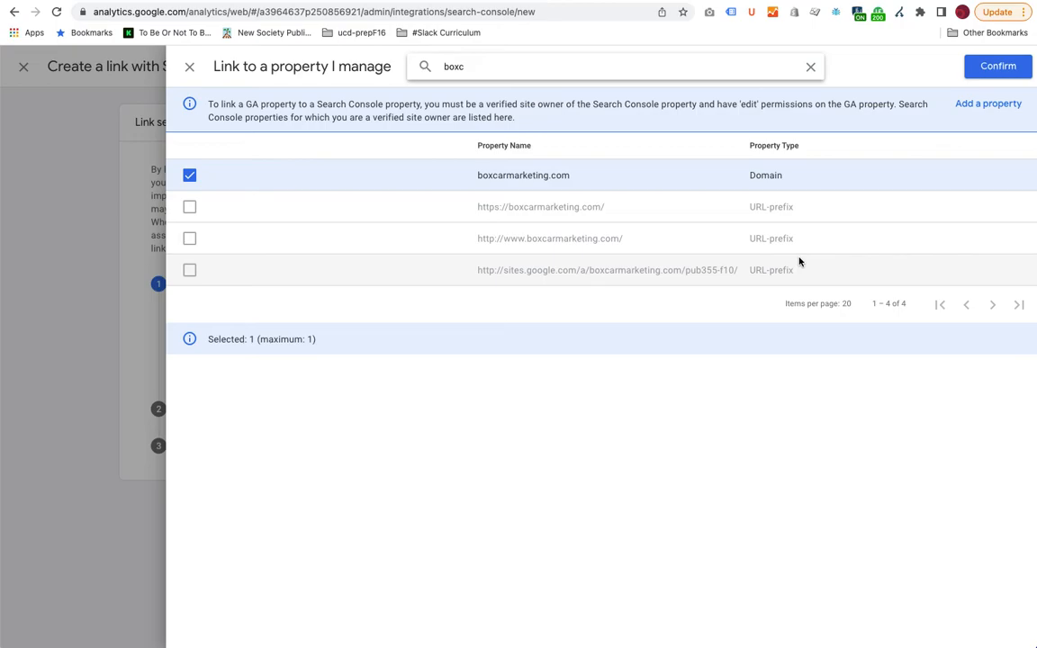
left_click(998, 67)
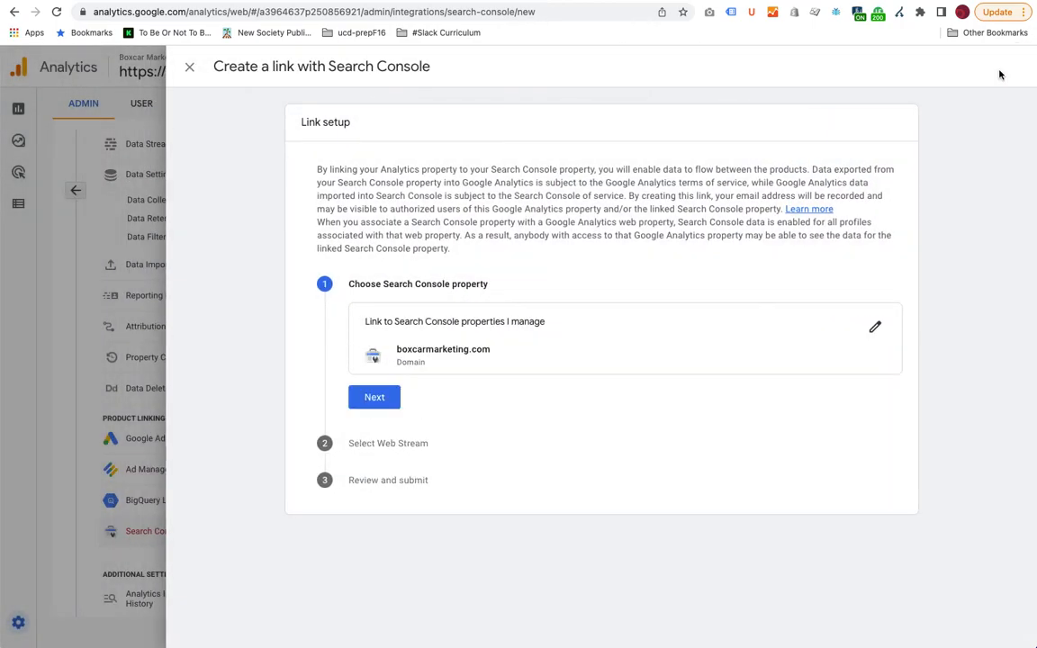
- Select the Boxcar Marketing GA4 web stream for the Search Console link, submit the link and close the setup
left_click(372, 410)
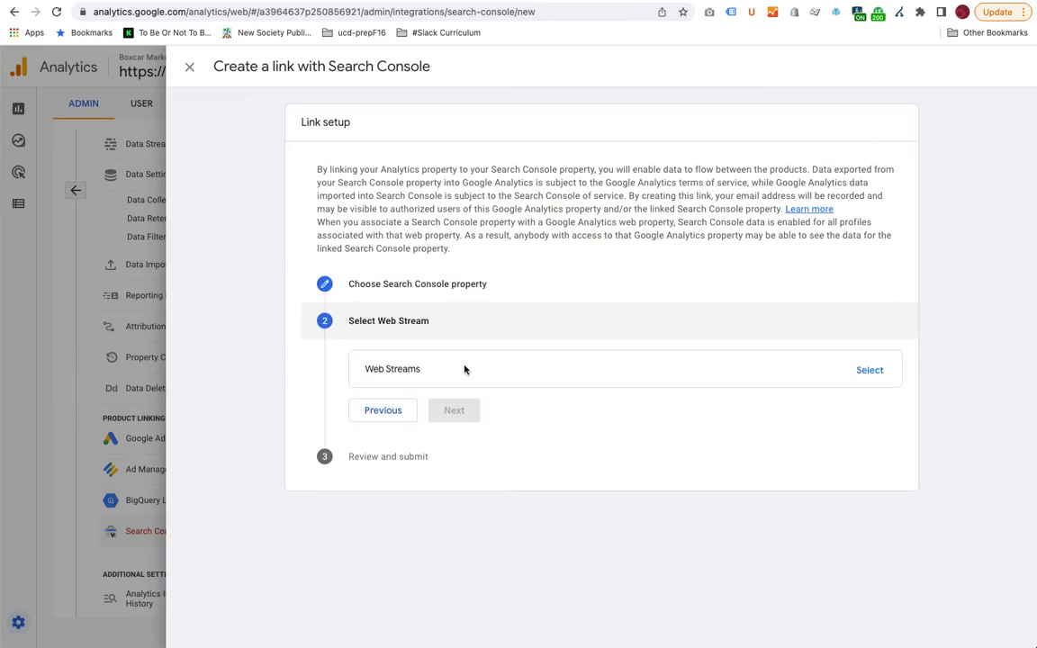
left_click(868, 370)
left_click(296, 104)
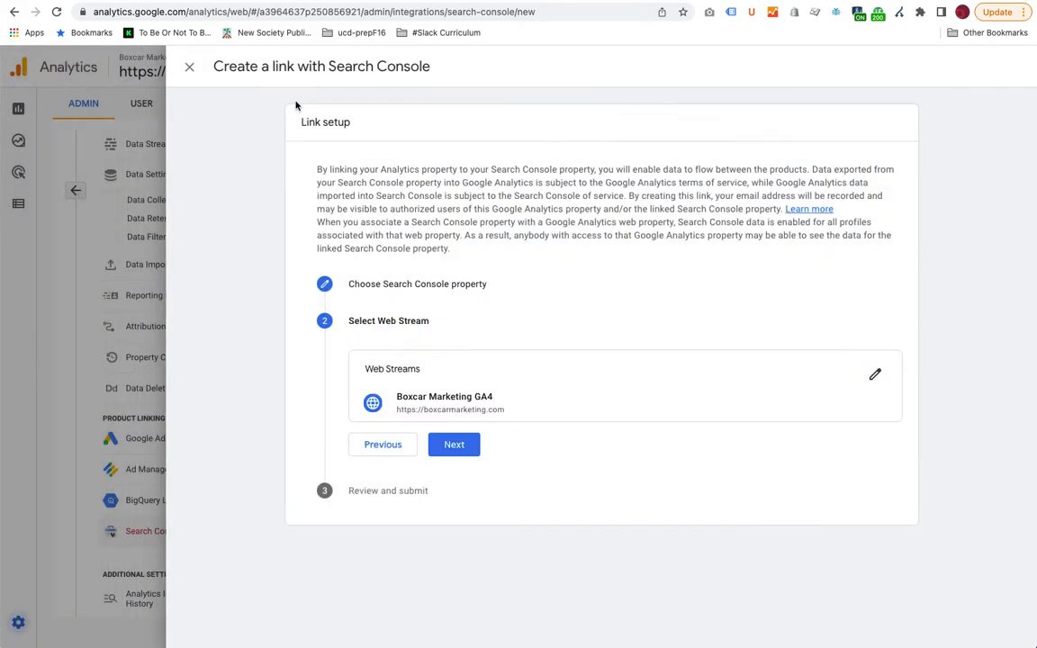
left_click(454, 448)
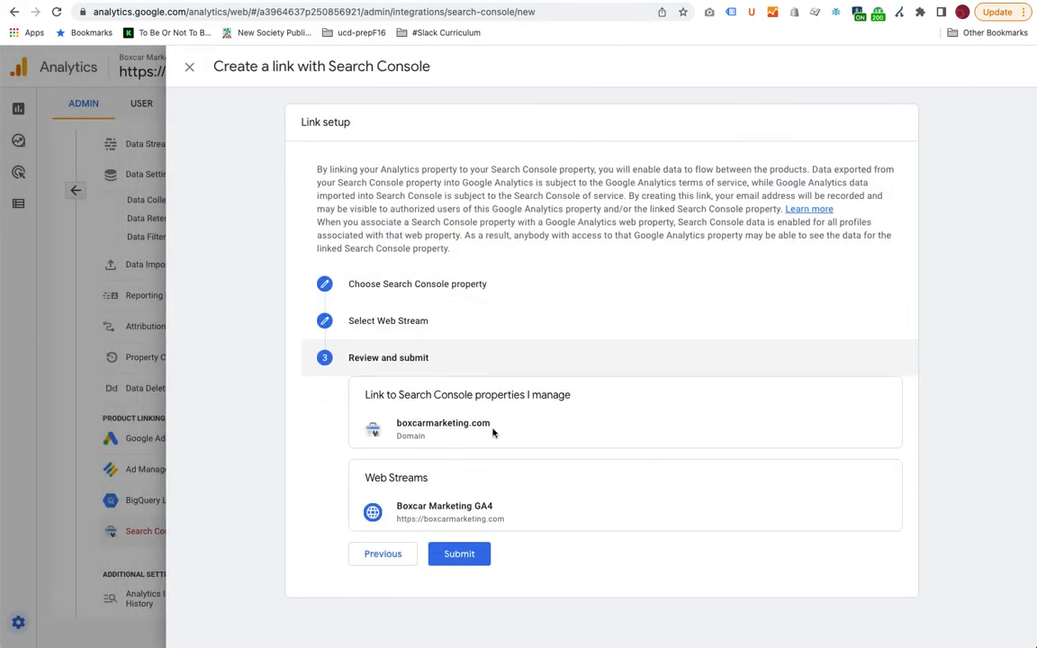
left_click(469, 555)
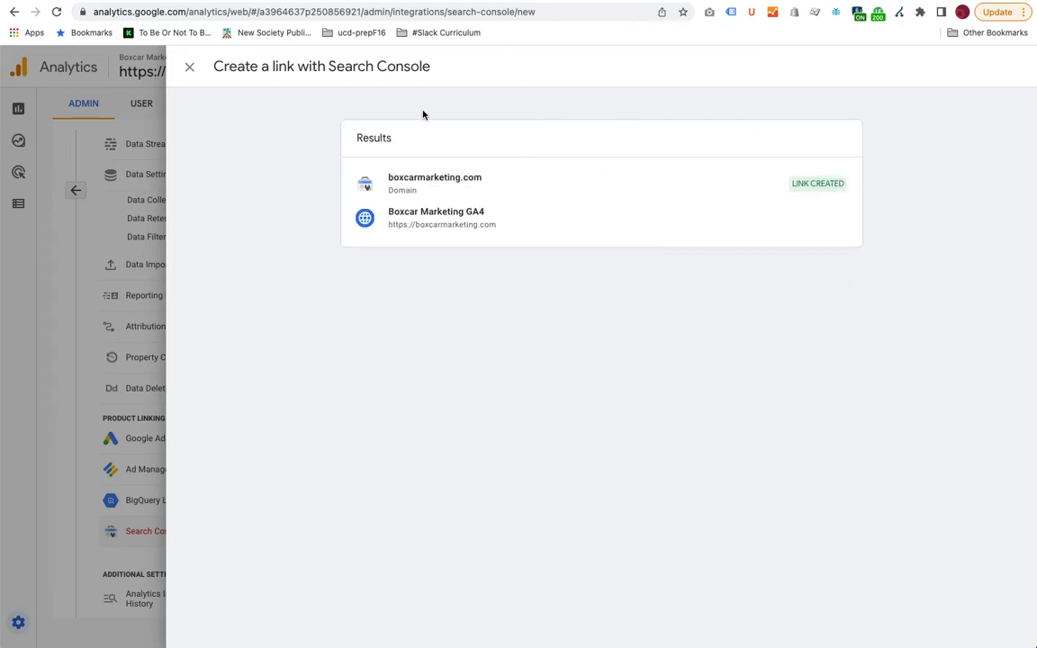
left_click(190, 68)
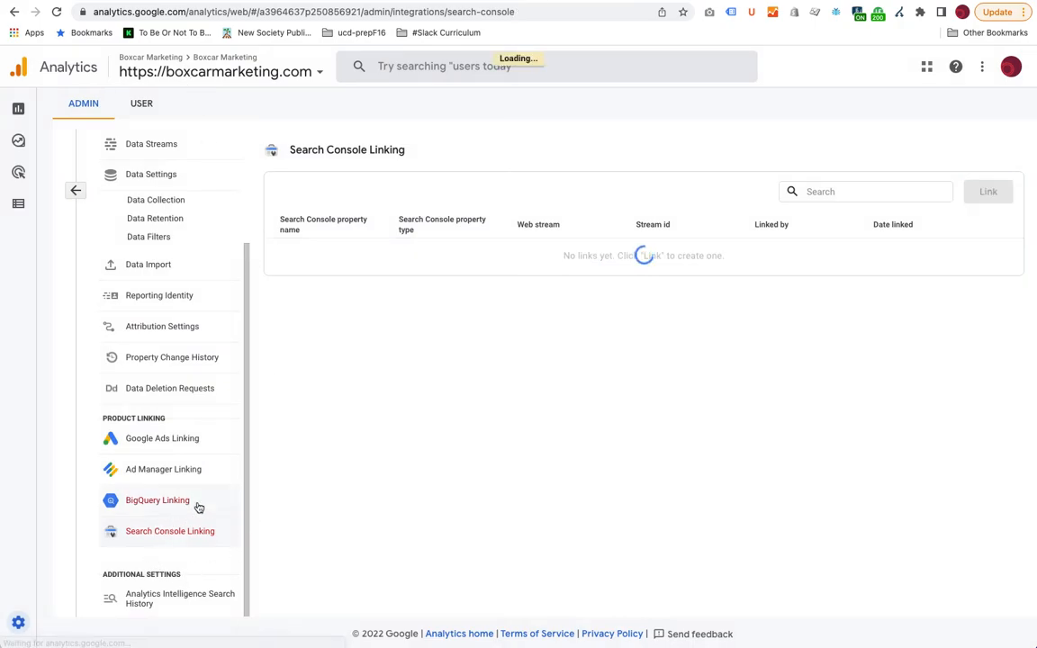
- View the Analytics Intelligence Search History, return to the admin overview and check the account's property list without switching property
left_click(162, 602)
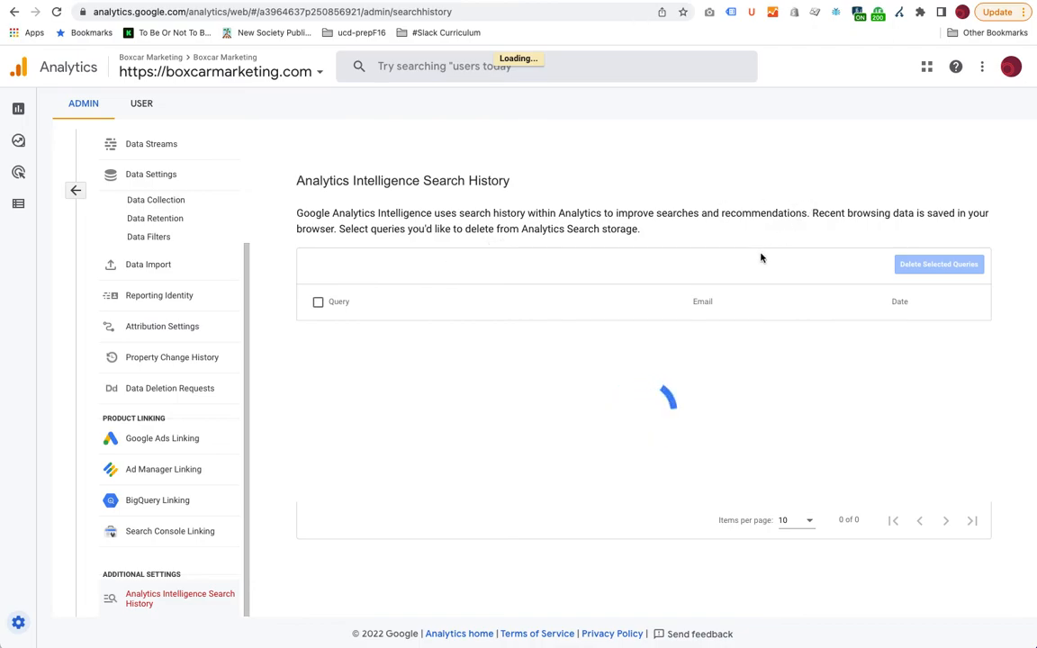
mouse_move(28, 251)
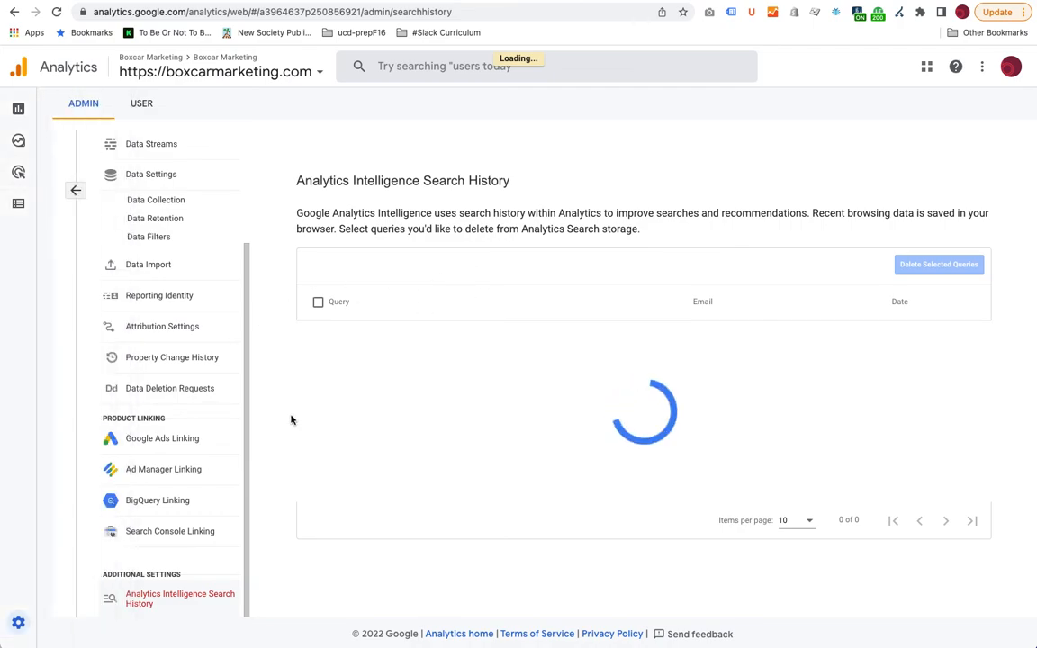
left_click(79, 190)
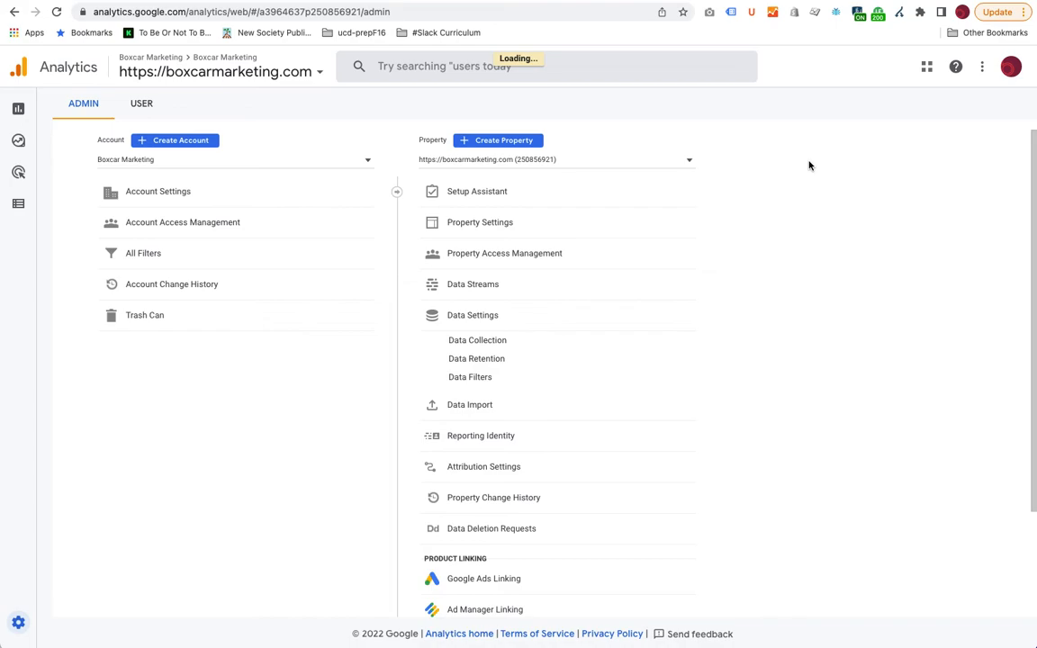
left_click(689, 162)
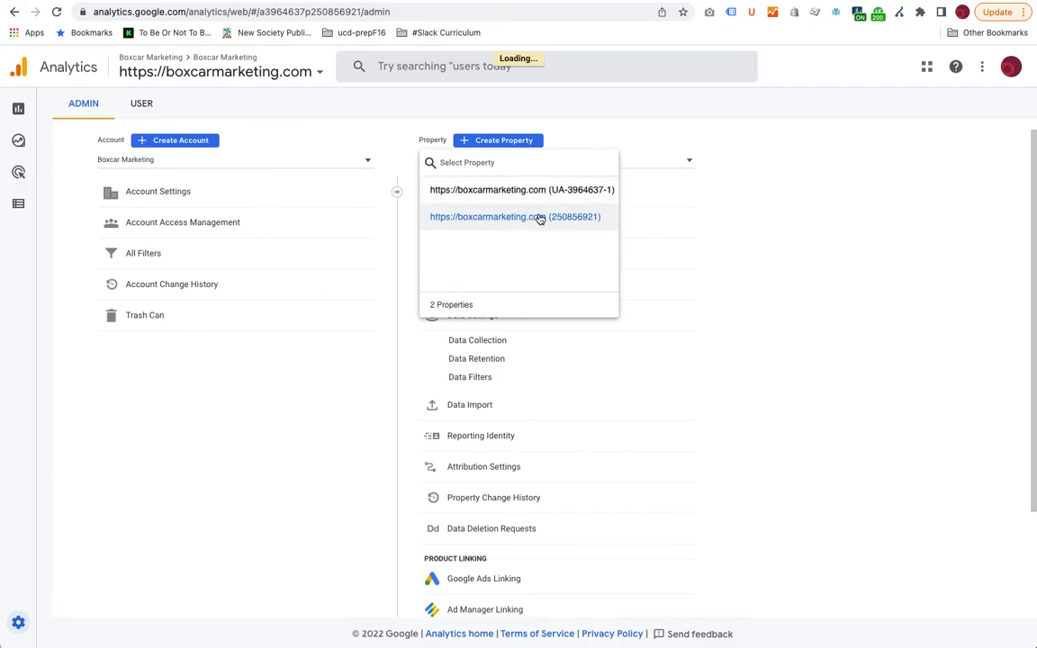
left_click(848, 245)
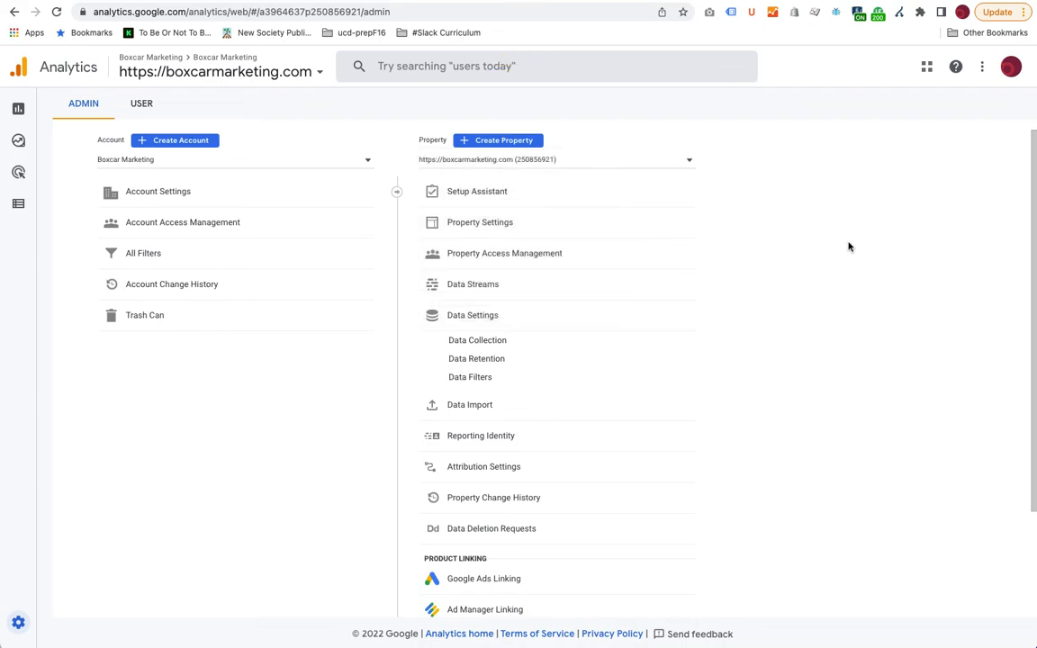